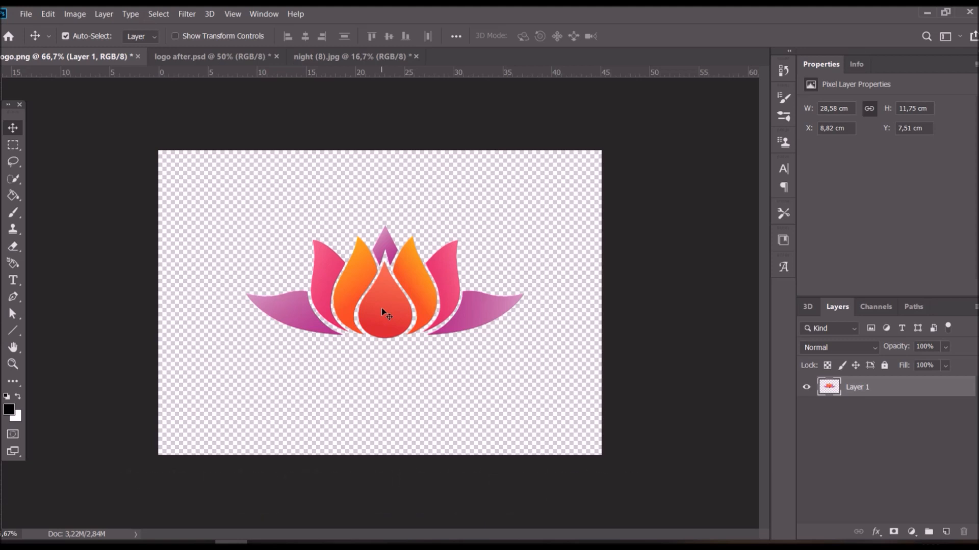
Place the lotus logo from logo.png over the landscape image in logo after.psd and scale it up to 152.30%.
click(16, 127)
mouse_move(386, 302)
mouse_down()
mouse_move(284, 104)
mouse_move(236, 63)
mouse_move(374, 303)
mouse_up()
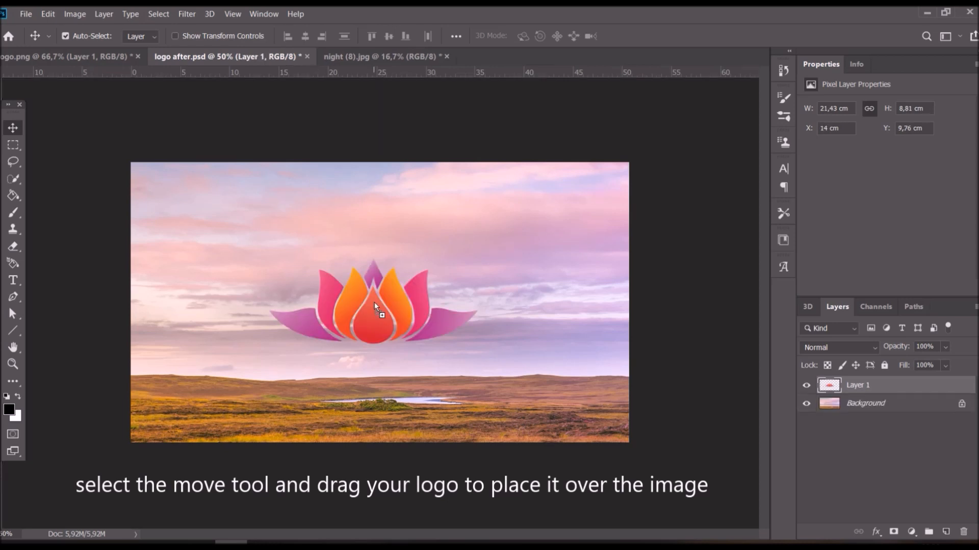
key(ctrl+t)
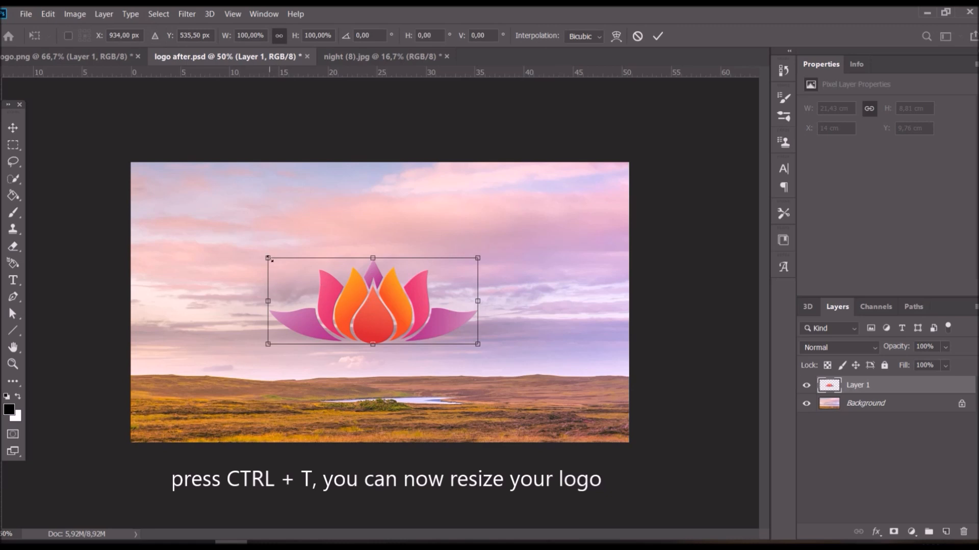
drag(268, 258, 158, 213)
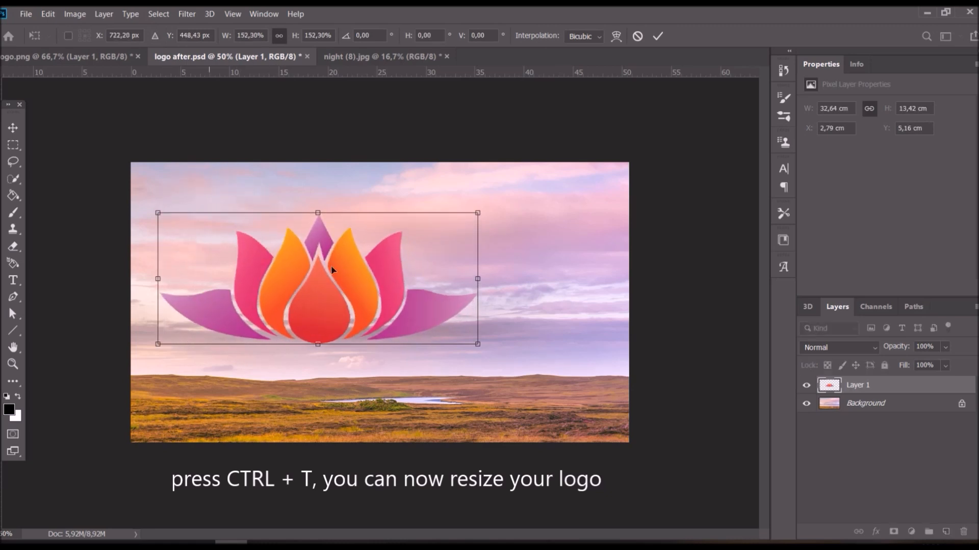
drag(479, 344, 589, 405)
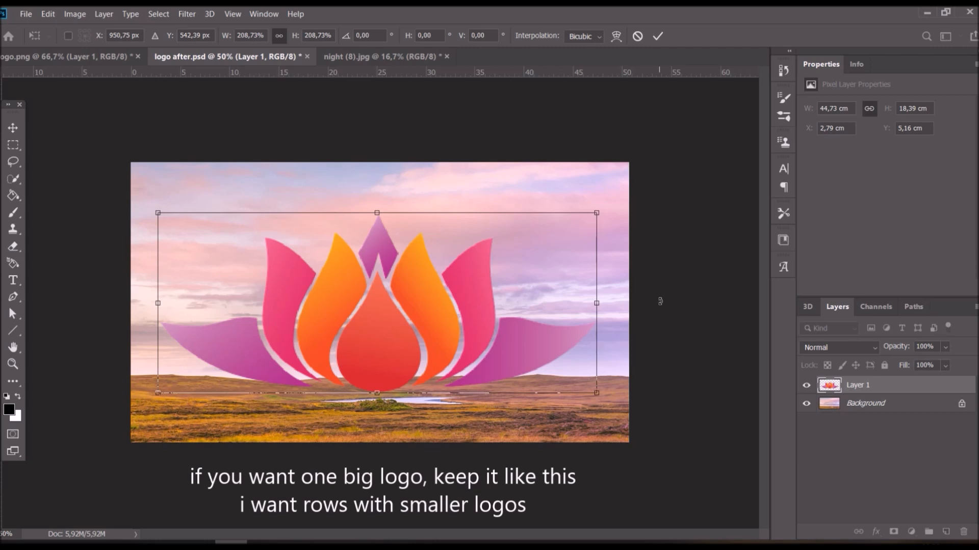
key(ctrl+z)
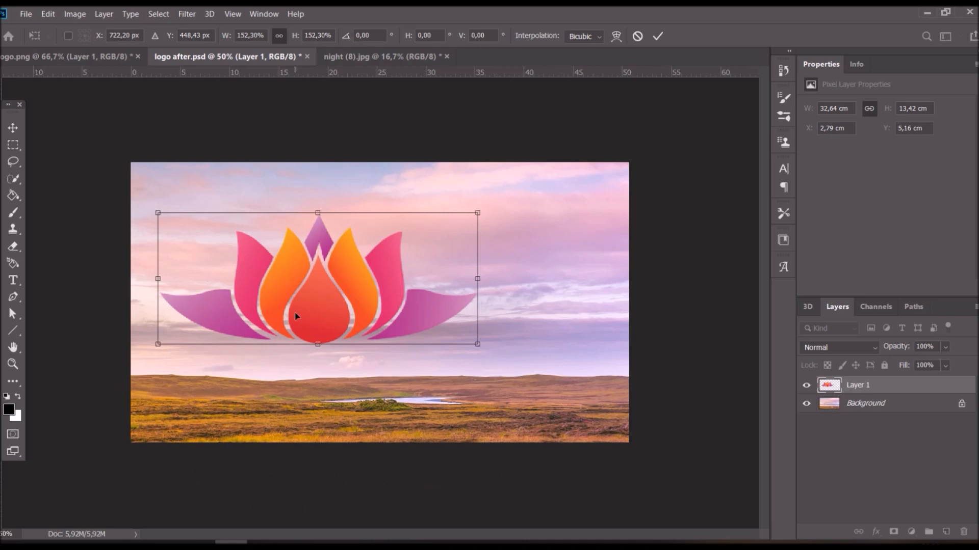
Draw a straight guideline with the Line tool from the image's lower-left corner to its upper-right corner.
click(14, 330)
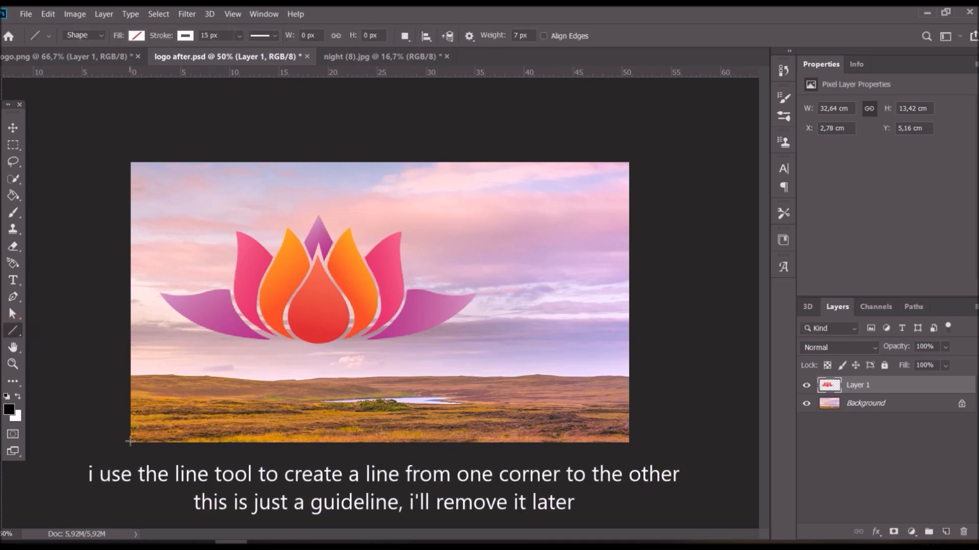
drag(130, 442, 630, 161)
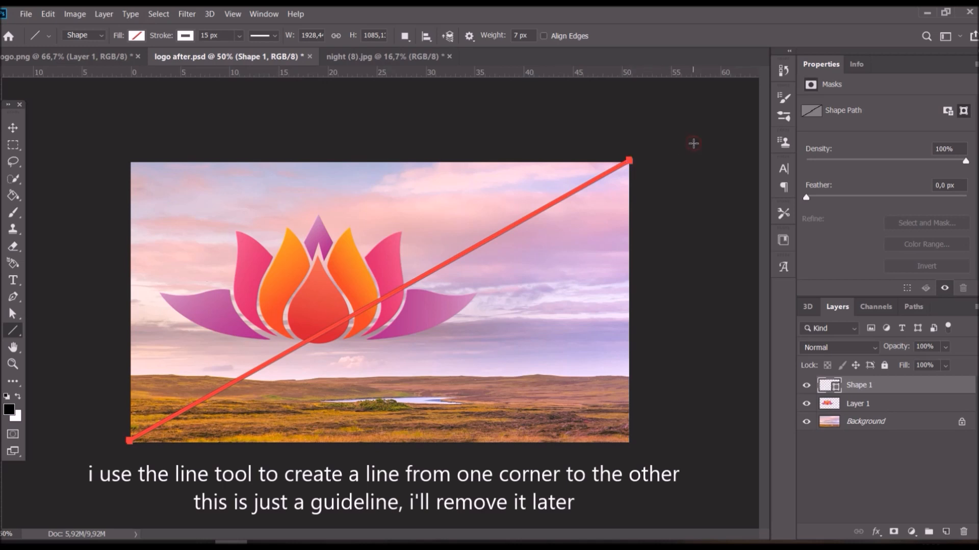
key(Return)
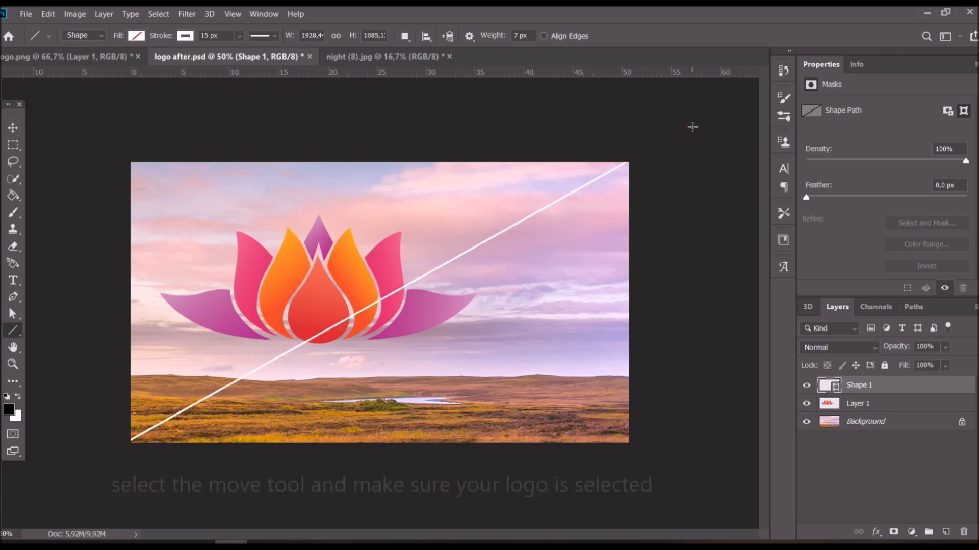
Rotate the logo to -29.87°, scale it down to 40.14%, and centre it on the diagonal guideline in the middle of the image.
click(18, 130)
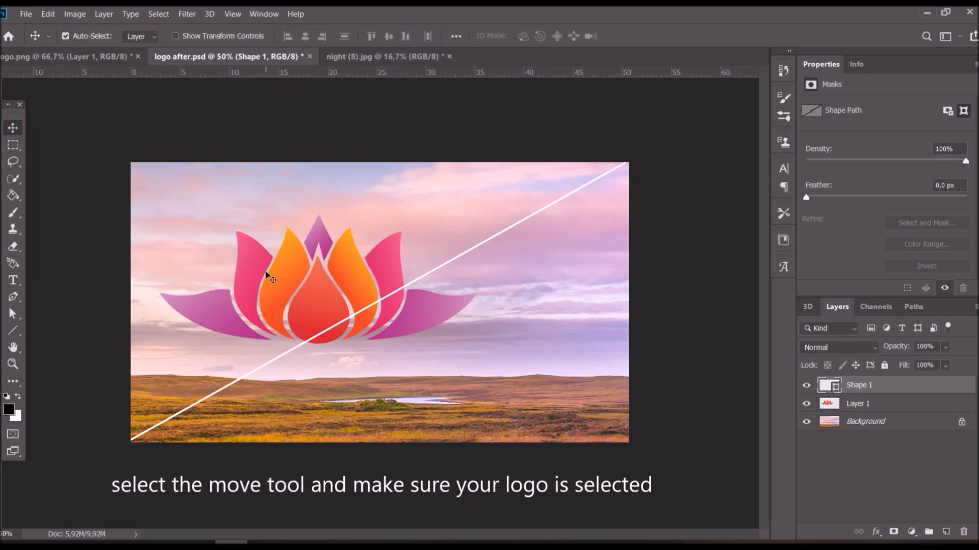
click(314, 294)
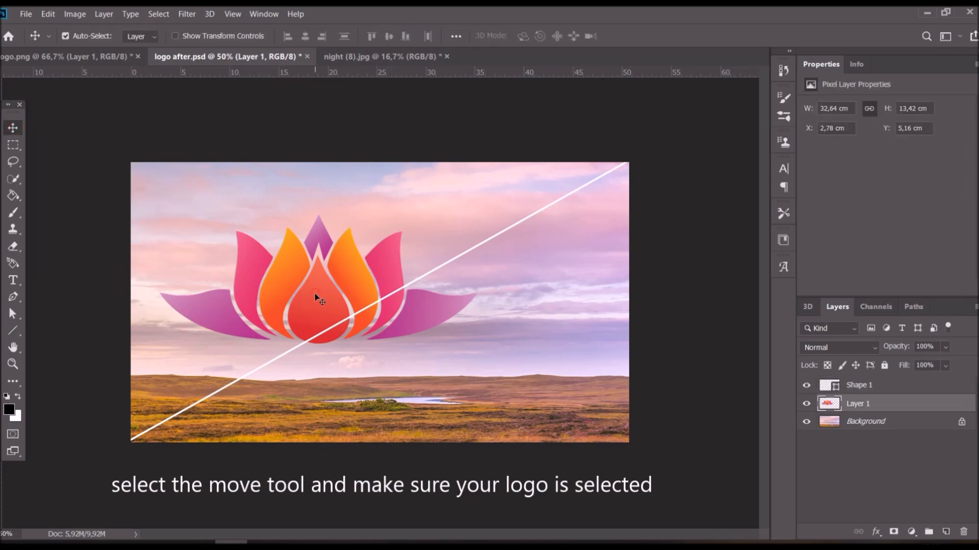
key(ctrl+t)
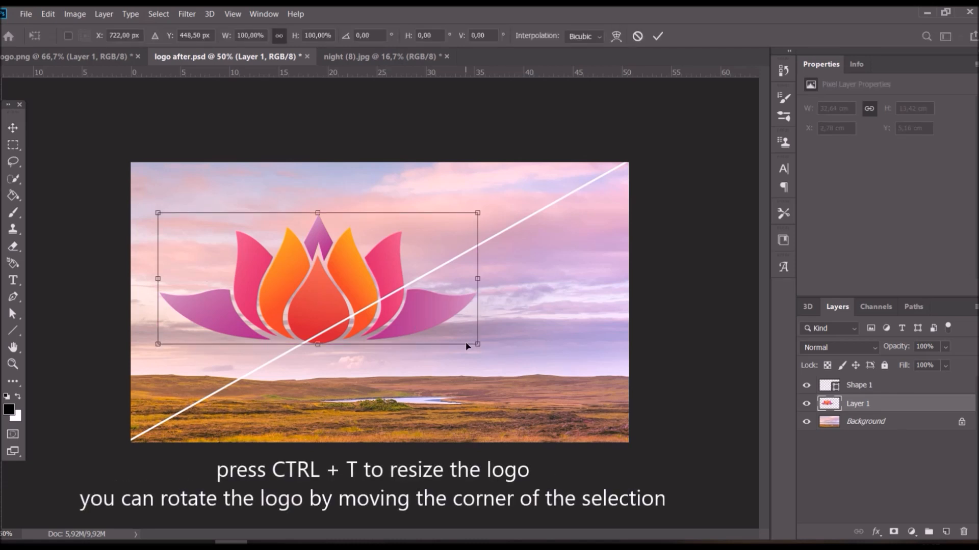
drag(493, 349, 480, 255)
drag(425, 139, 341, 312)
drag(258, 356, 378, 298)
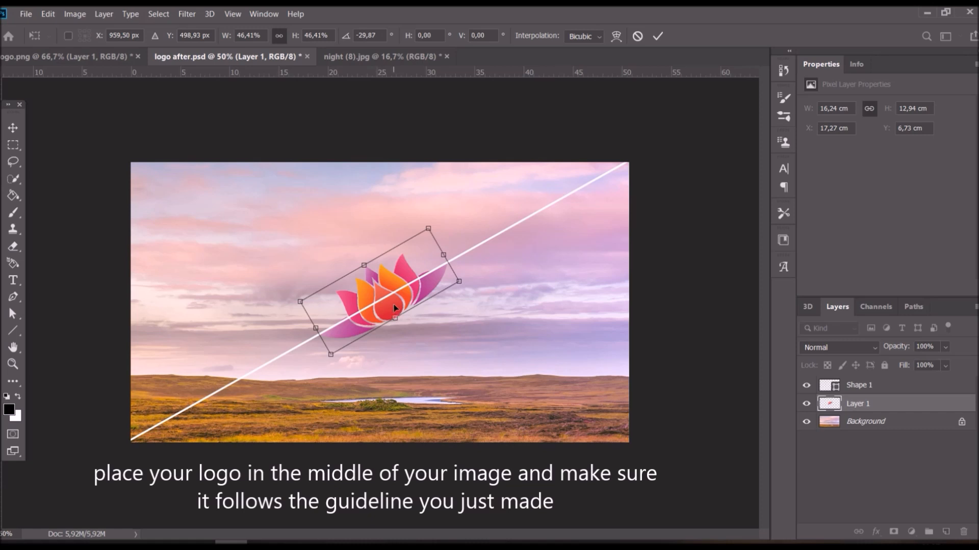
drag(428, 228, 415, 243)
drag(387, 307, 386, 304)
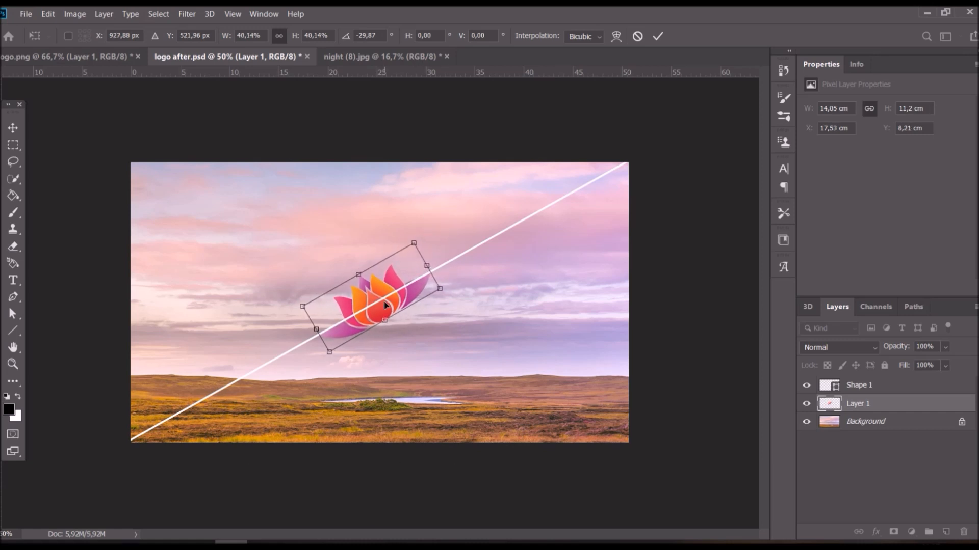
click(663, 37)
Duplicate the logo layer and place the copy up along the guideline, 11.40 cm right of and 6.54 cm above the original.
click(898, 408)
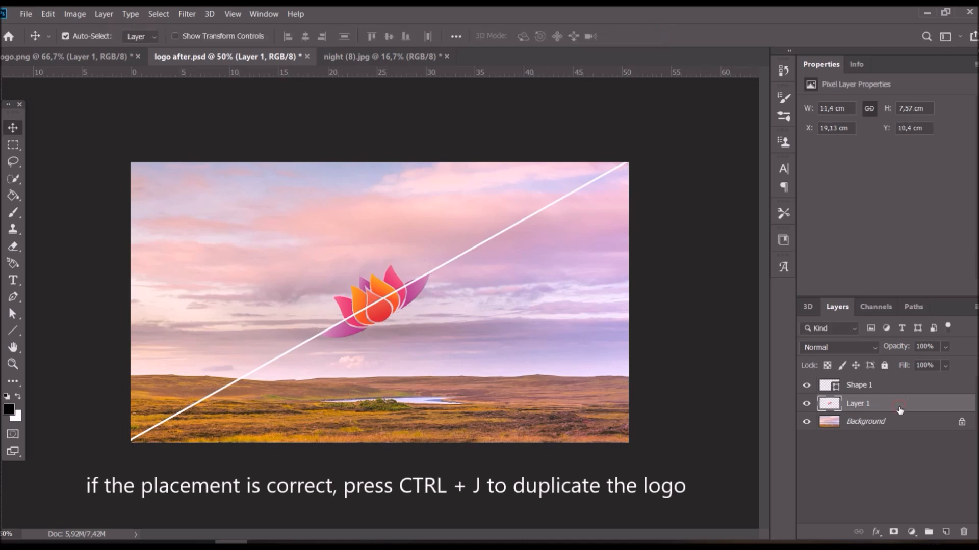
key(ctrl+j)
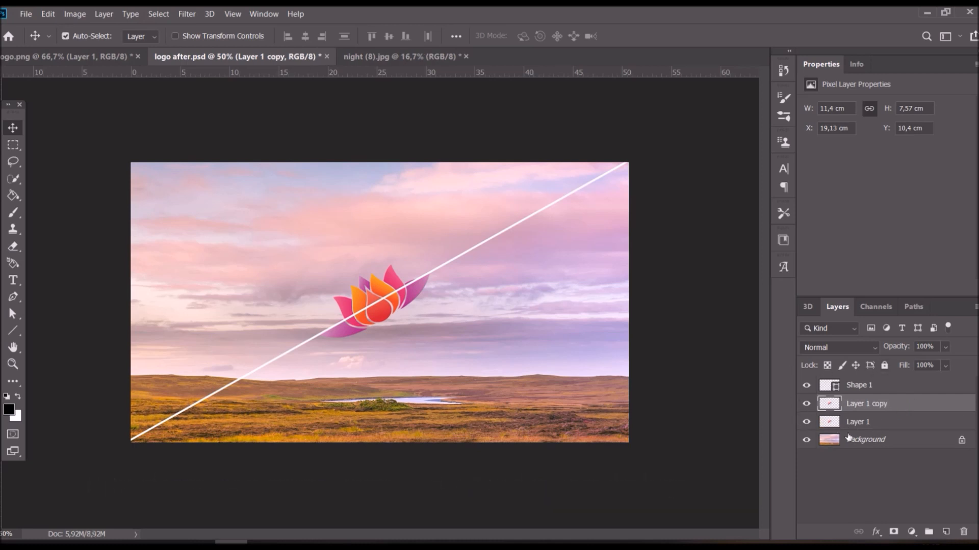
drag(389, 312, 500, 244)
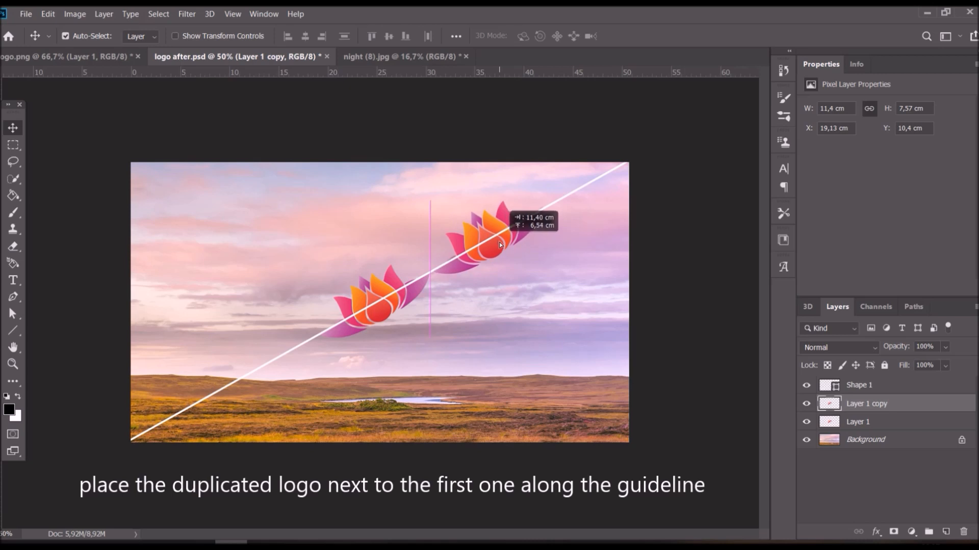
drag(499, 242, 499, 243)
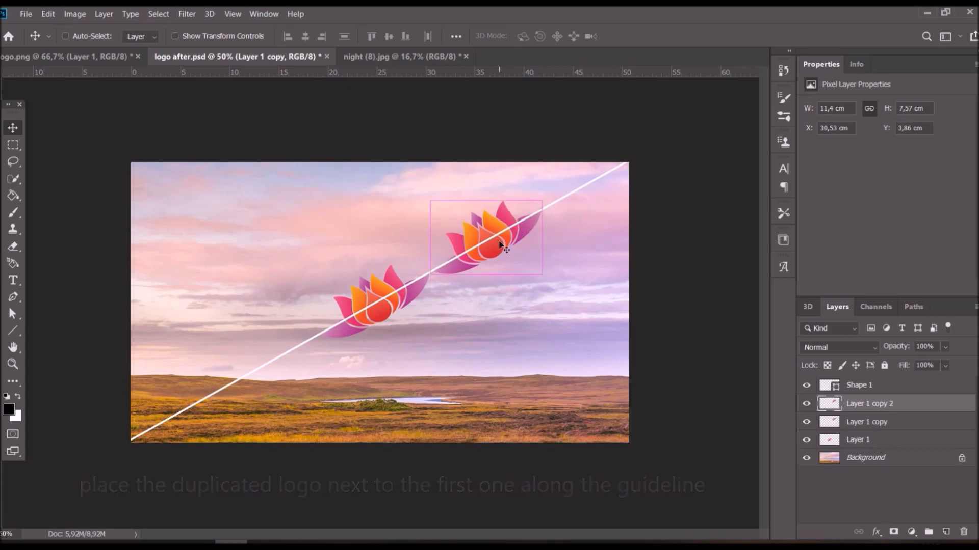
Place another logo copy on the guideline at the image's upper-right corner and nudge it into line with the row.
drag(499, 242, 612, 177)
key(Down)
key(Down)
key(Down)
key(Down)
key(Down)
key(Down)
key(Right)
key(Right)
key(Right)
key(Right)
key(Right)
key(Right)
key(Right)
key(Right)
key(Right)
key(Right)
key(Right)
key(Right)
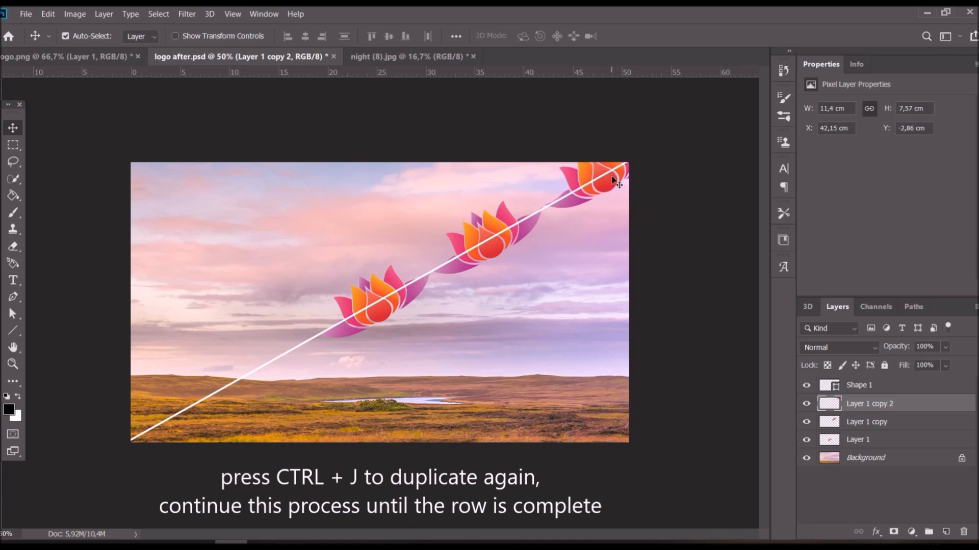
key(Right)
key(Right)
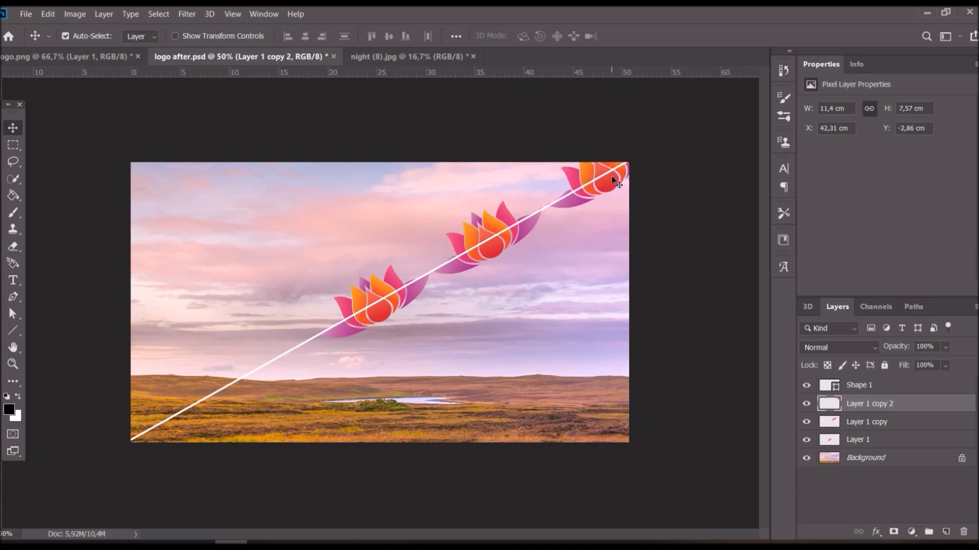
Add two more logo copies along the guideline from the centre logo down to the image's lower-left corner, aligned with the row.
drag(376, 312, 264, 378)
key(Left)
key(Left)
key(Left)
key(Up)
key(Up)
key(Up)
key(Down)
key(Down)
key(Left)
drag(264, 379, 156, 442)
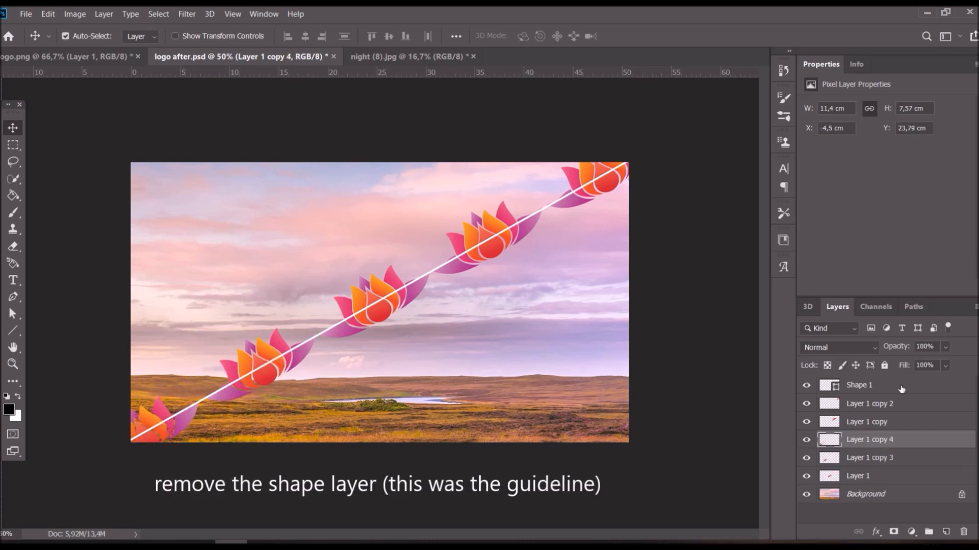
Delete the guideline layer Shape 1 and merge all five logo layers into one layer.
drag(885, 389, 963, 533)
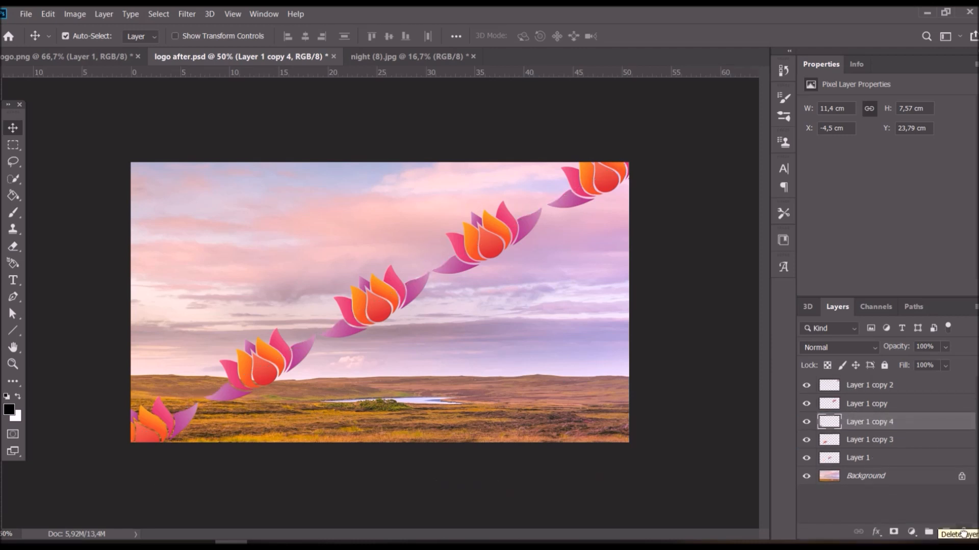
click(944, 388)
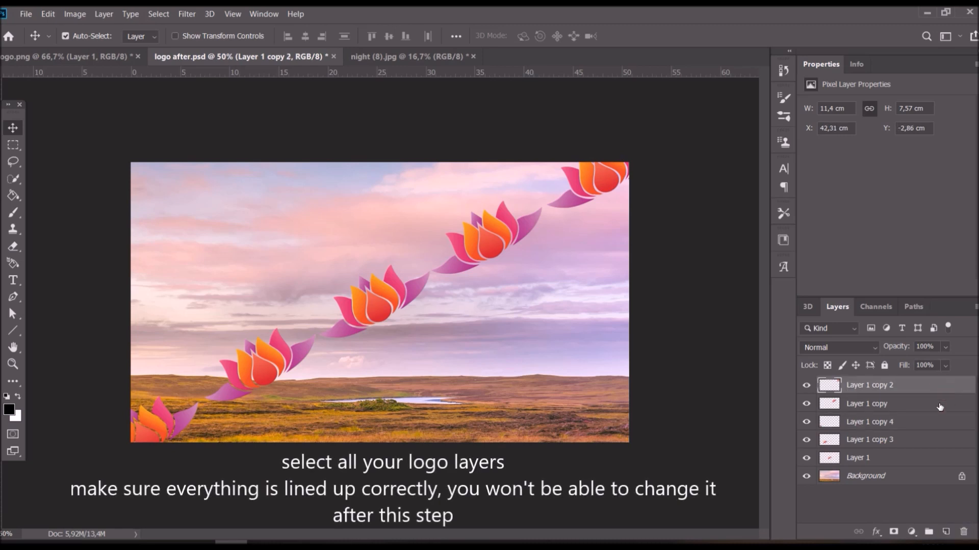
shift+click(929, 460)
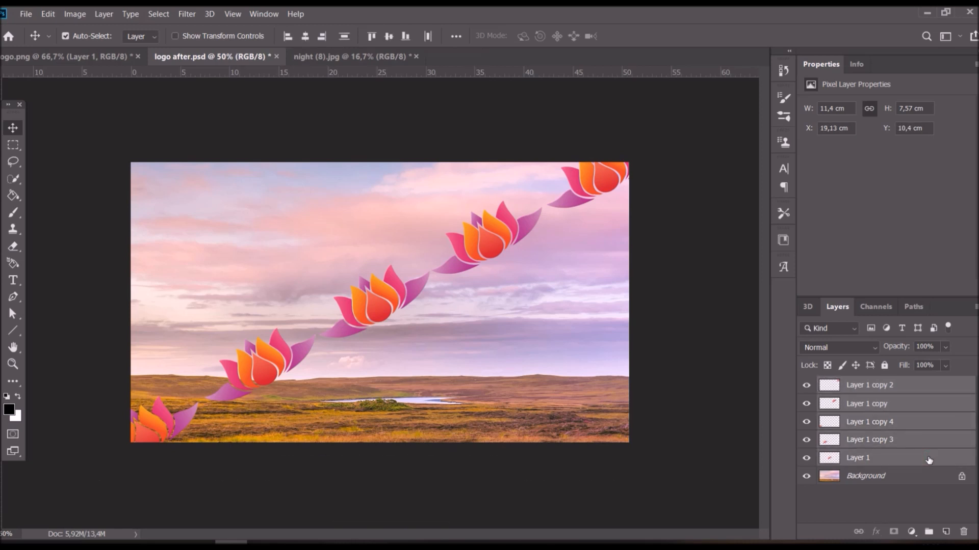
right_click(929, 460)
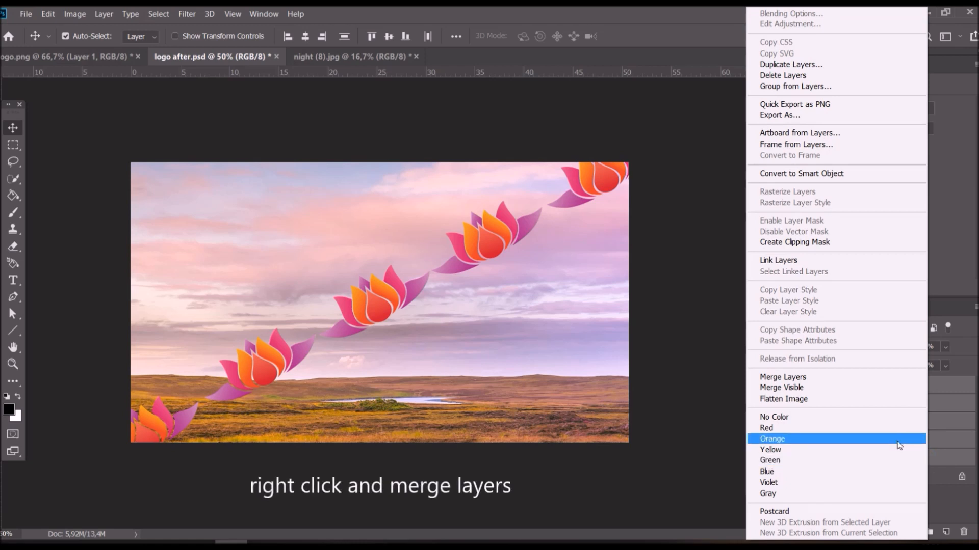
click(849, 379)
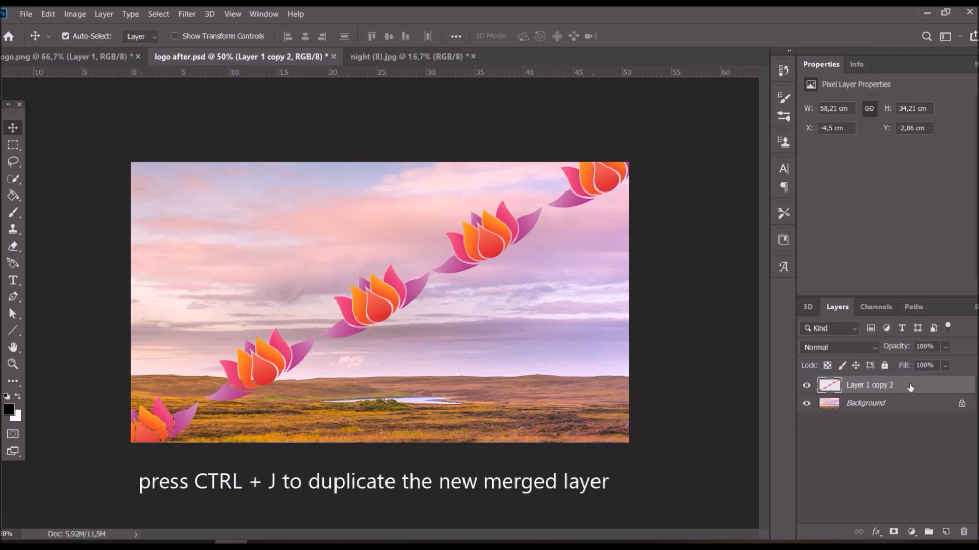
Duplicate the merged logo row repeatedly and place the copies above and below it, evenly spaced, until the pattern covers the whole image.
key(ctrl+j)
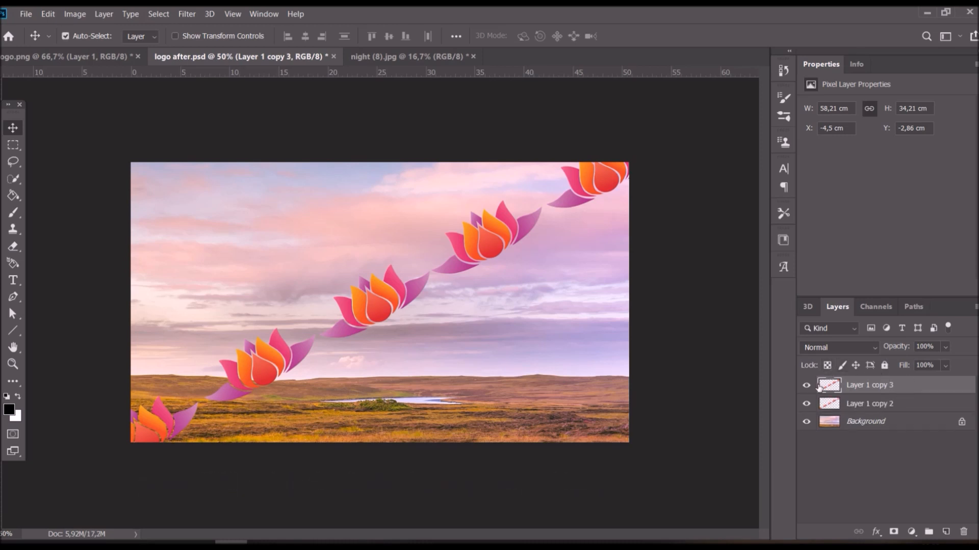
drag(380, 307, 291, 284)
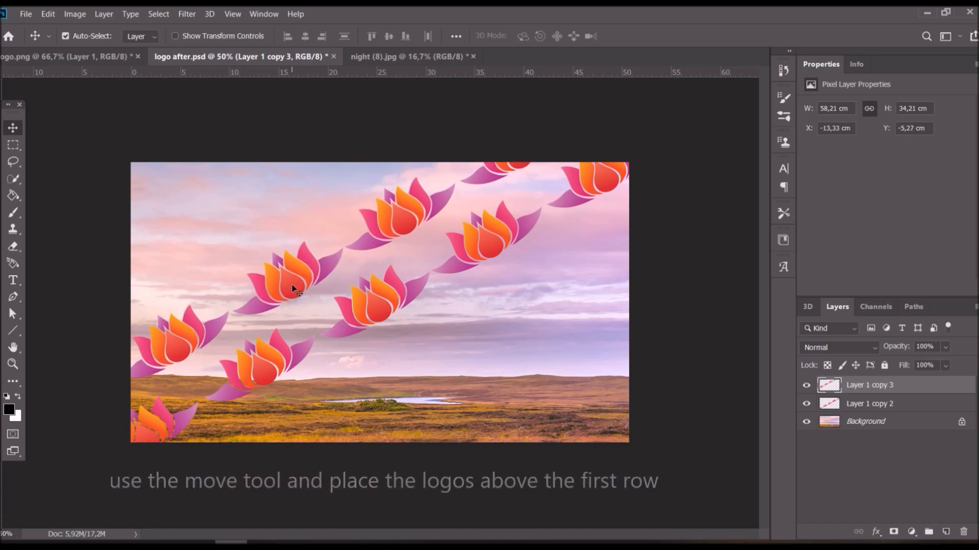
key(ctrl+j)
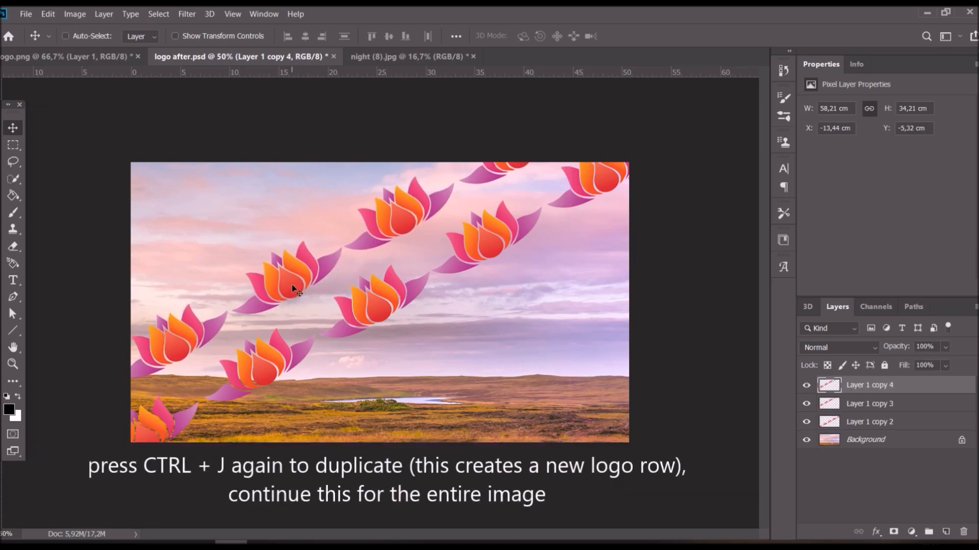
drag(289, 284, 231, 170)
drag(380, 309, 639, 383)
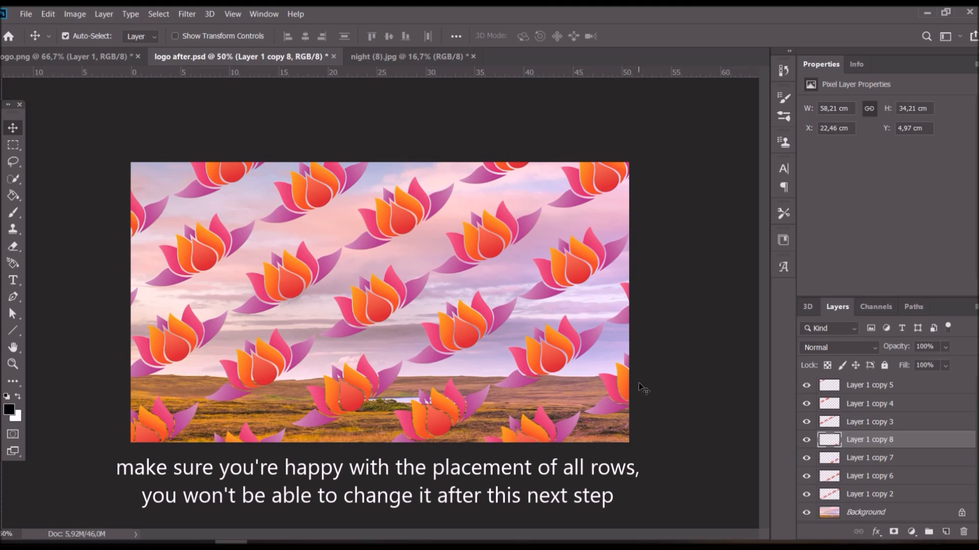
key(Right)
key(Right)
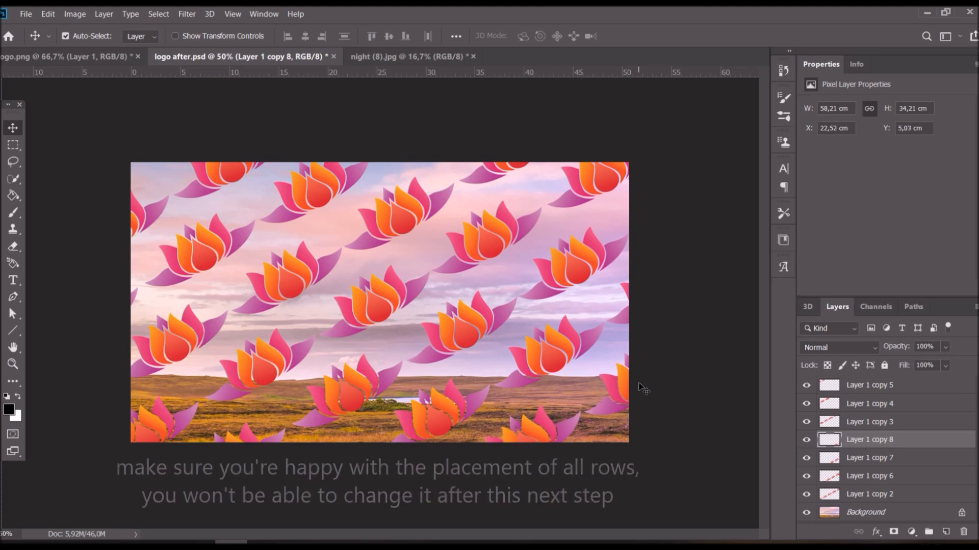
Merge all the logo row layers, from Layer 1 copy 5 to Layer 1 copy 2, into one pattern layer.
click(951, 387)
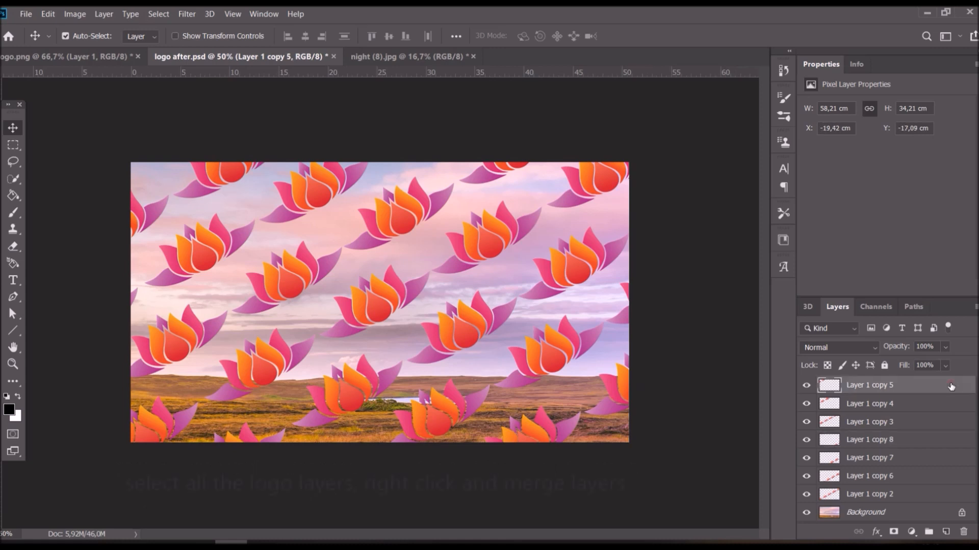
shift+click(945, 495)
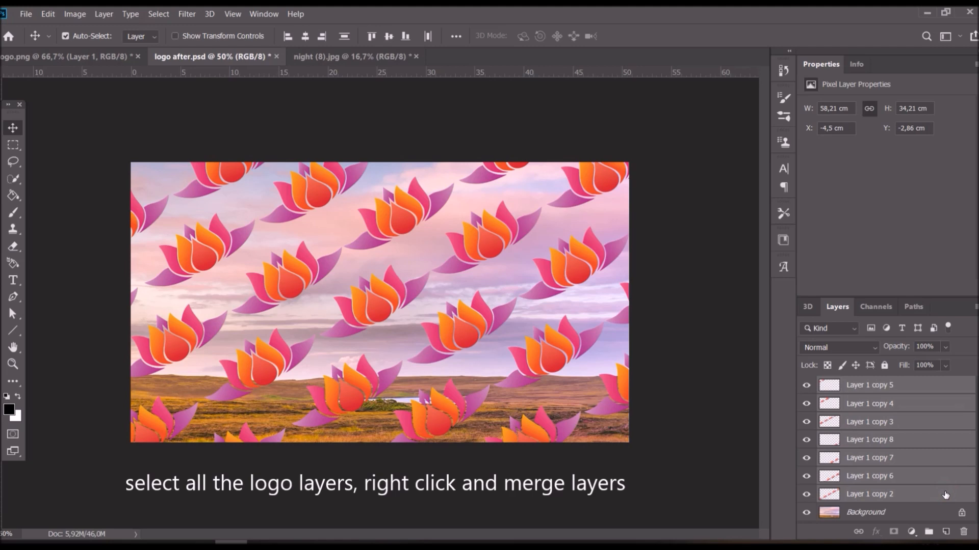
right_click(946, 495)
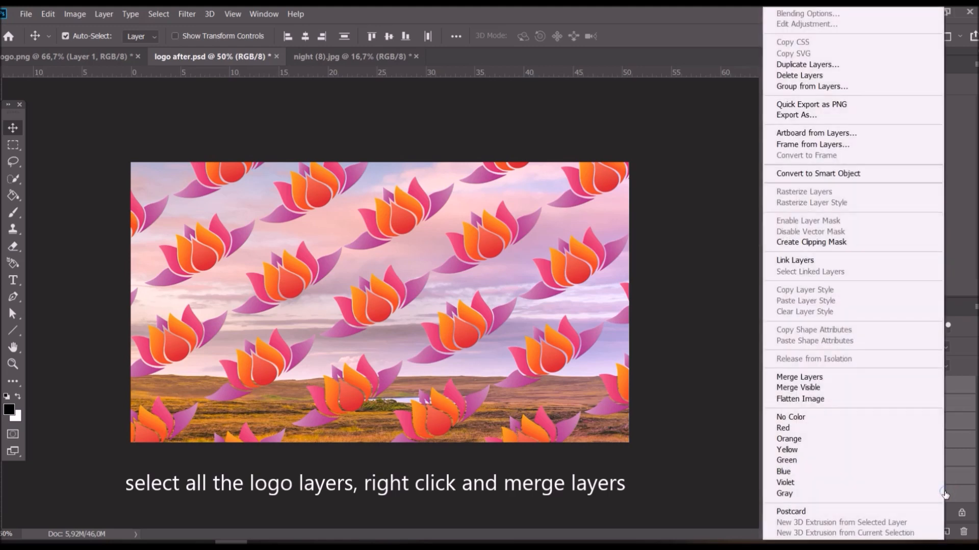
click(860, 380)
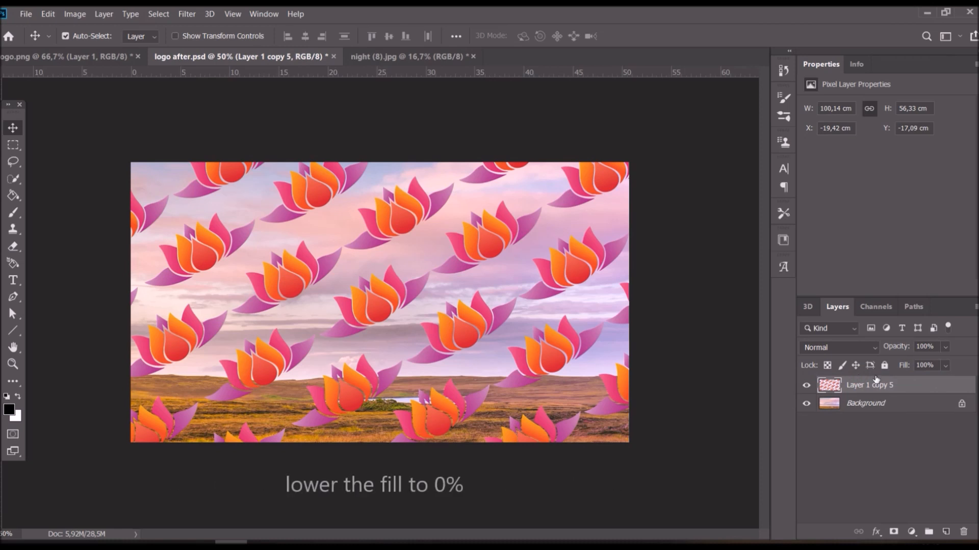
Lower the fill of the merged logo pattern layer, Layer 1 copy 5, to 0%.
click(944, 366)
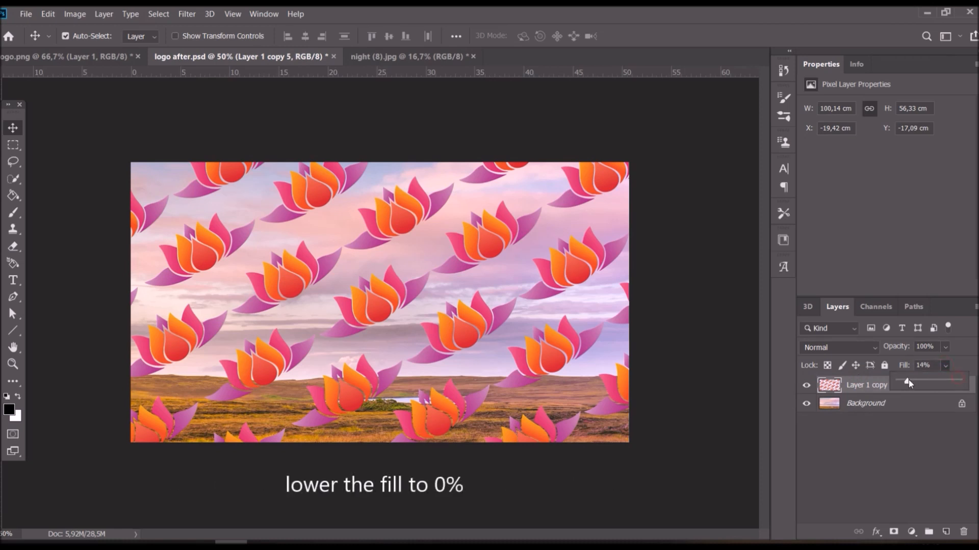
drag(907, 380, 895, 380)
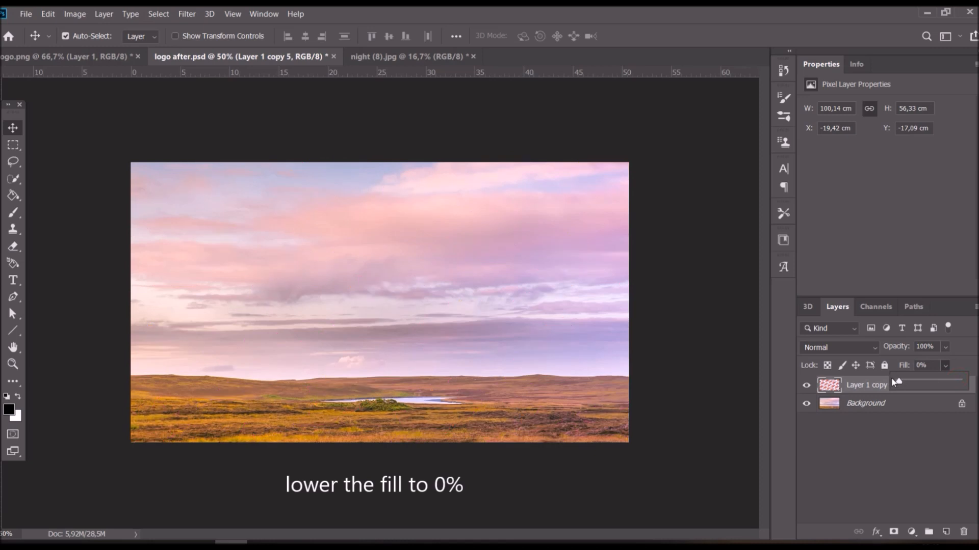
click(900, 430)
click(900, 430)
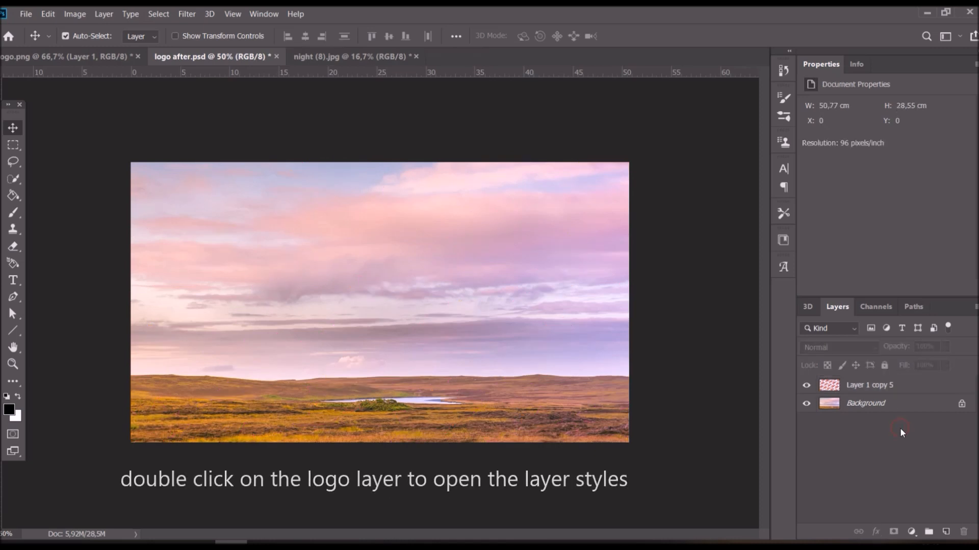
Add a Bevel & Emboss effect to the logo pattern layer, using the Outer Bevel style and Chisel Soft technique.
click(942, 389)
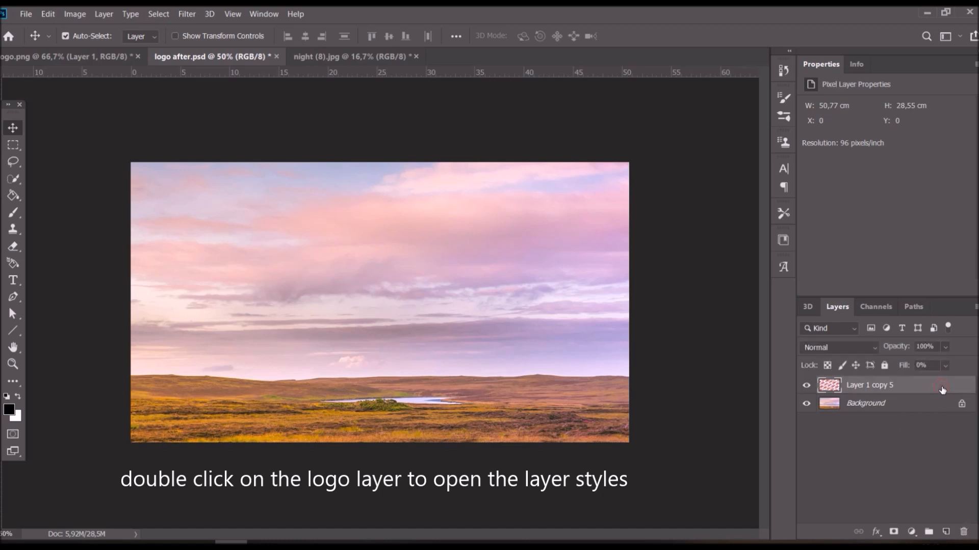
double_click(942, 389)
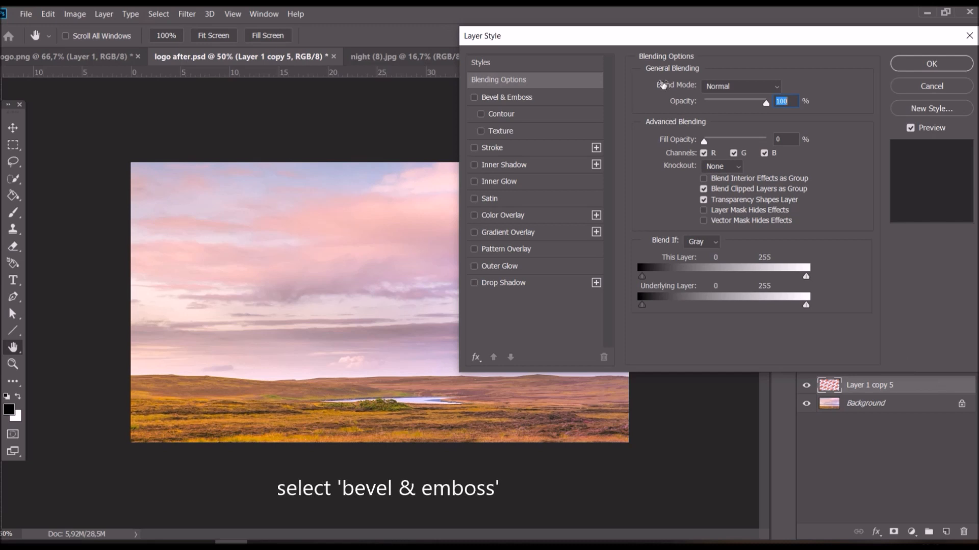
click(571, 101)
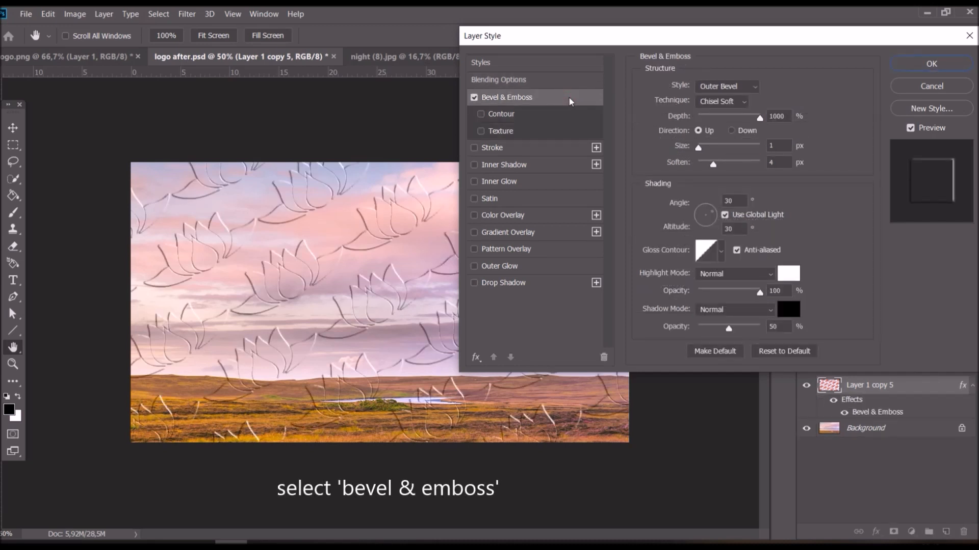
click(759, 90)
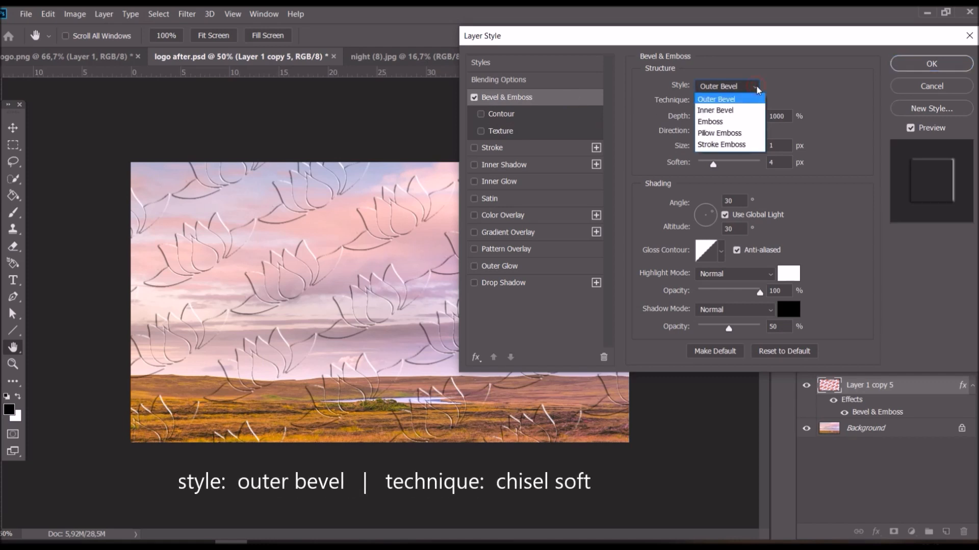
click(758, 90)
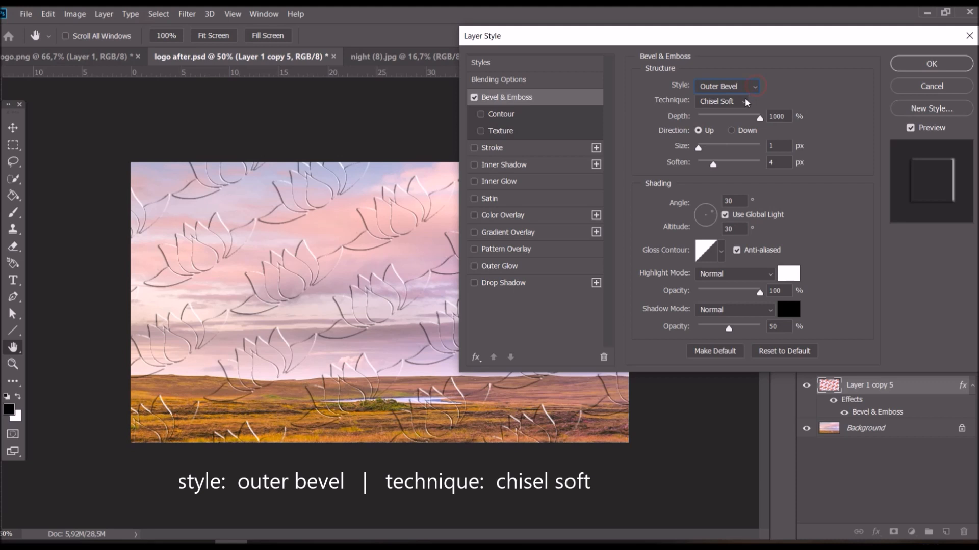
click(742, 103)
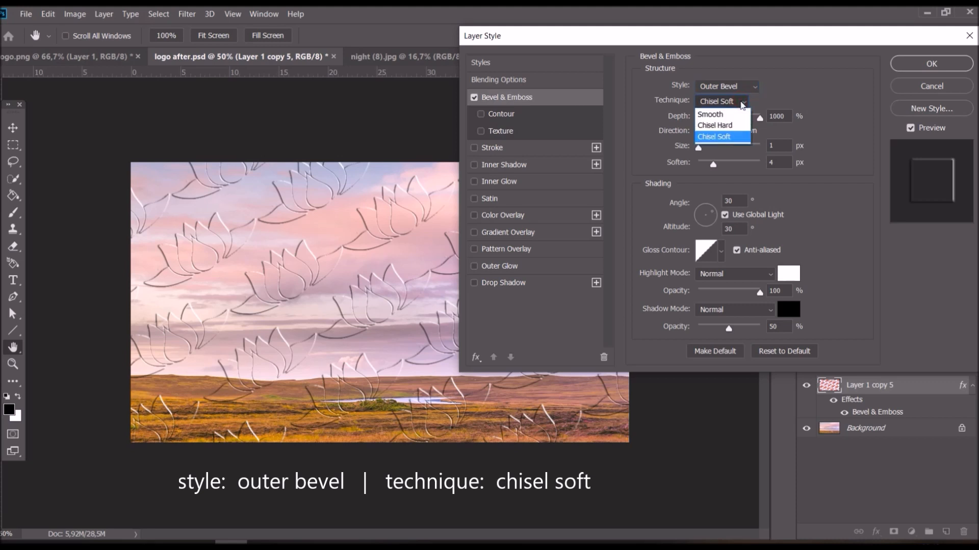
click(742, 103)
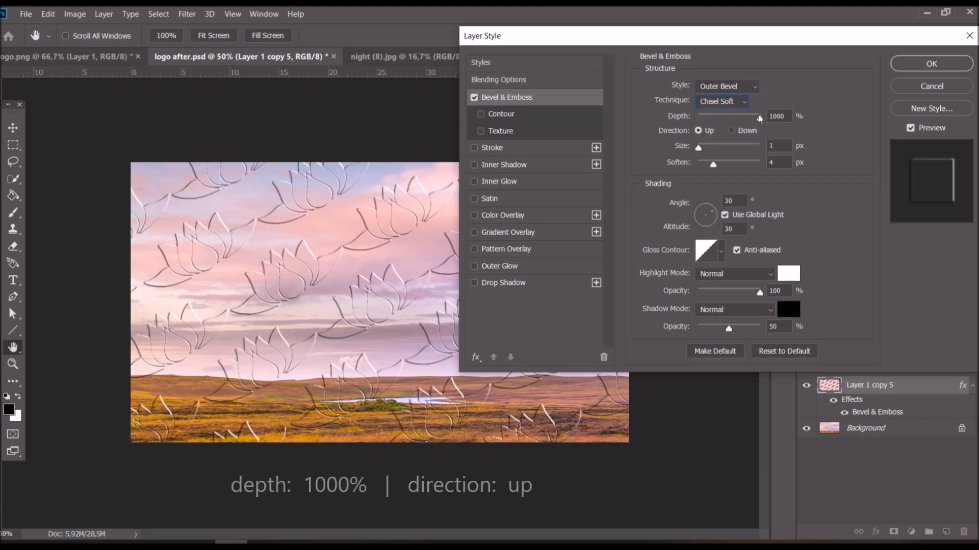
Set the bevel structure to 1000% depth, direction Up, size 1 px and soften 4 px.
double_click(787, 117)
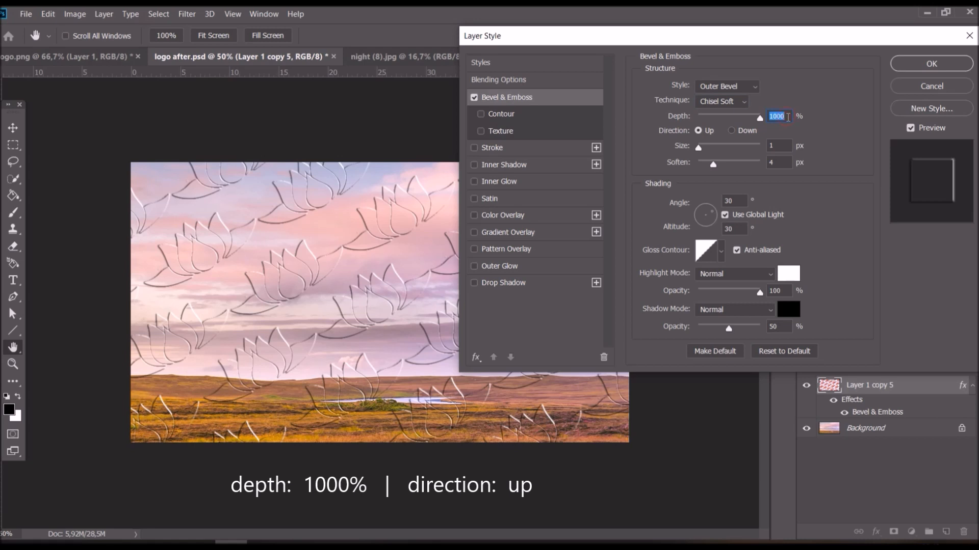
click(787, 117)
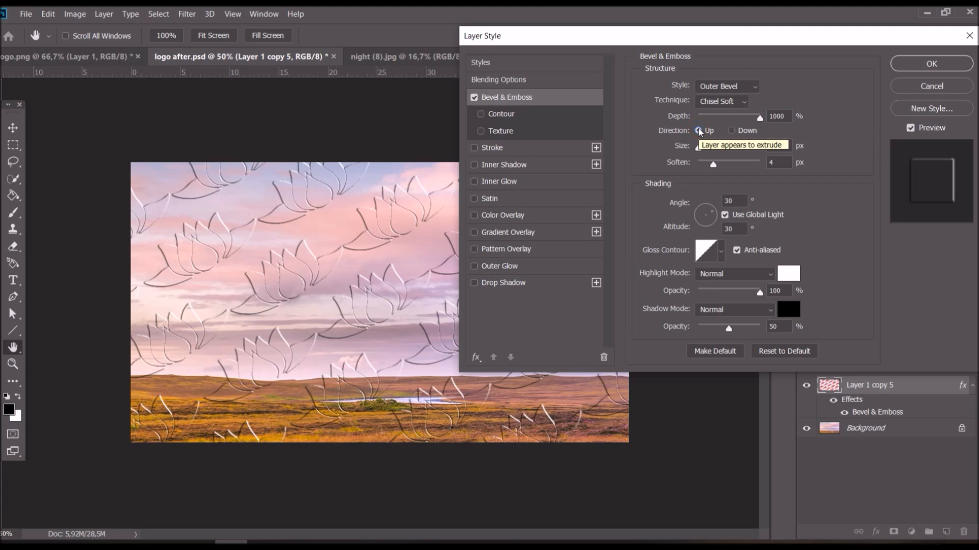
click(783, 145)
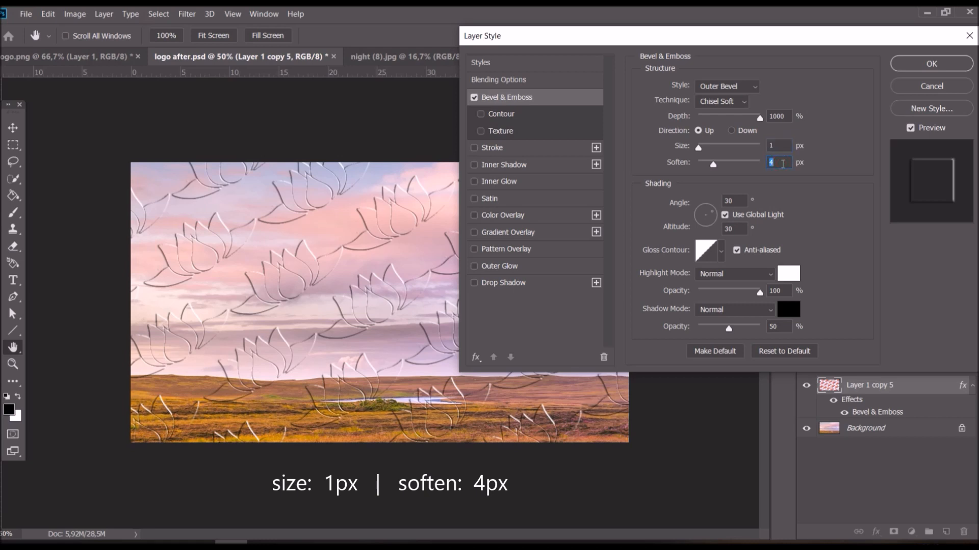
click(783, 164)
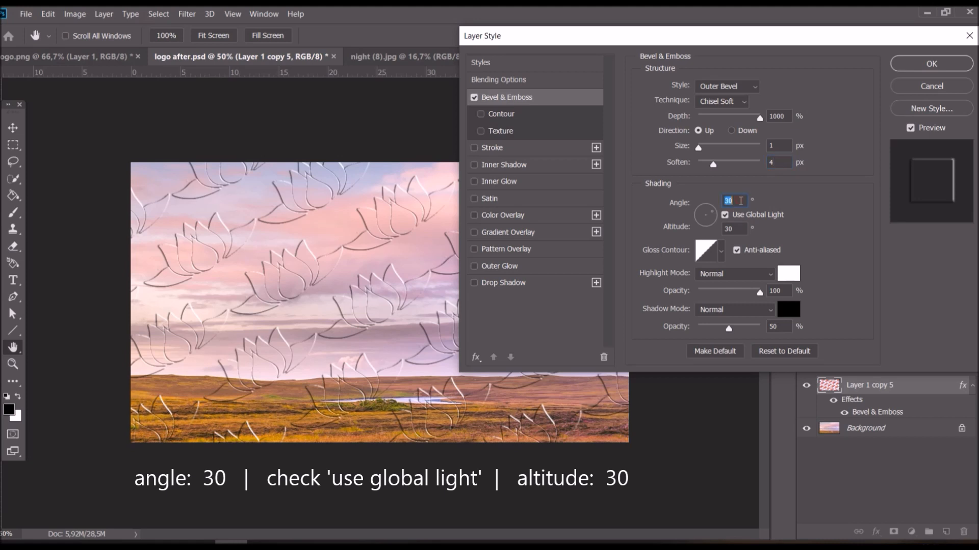
Set the bevel shading to a 30° angle and 30° altitude with global light on, and use the Linear gloss contour.
click(740, 201)
click(726, 216)
click(727, 216)
double_click(738, 229)
text(30)
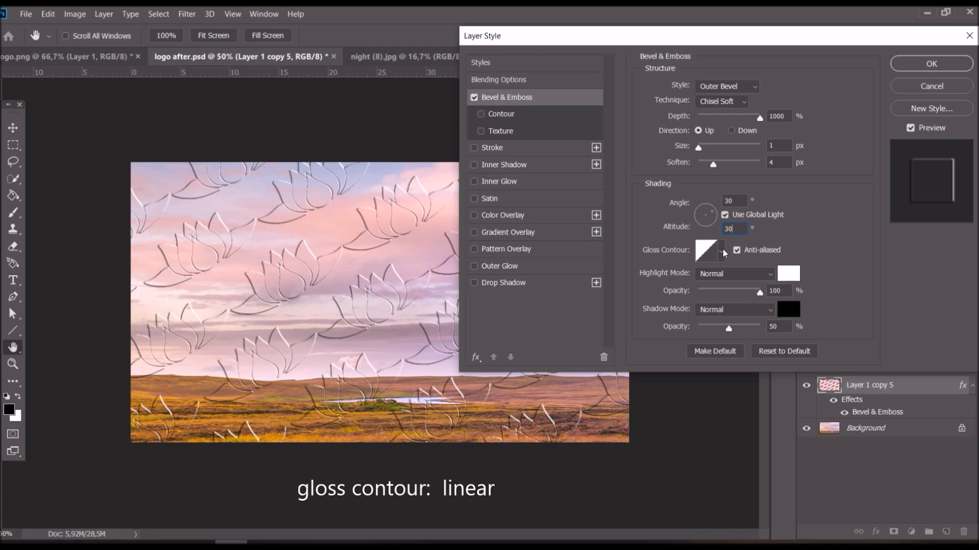
click(722, 252)
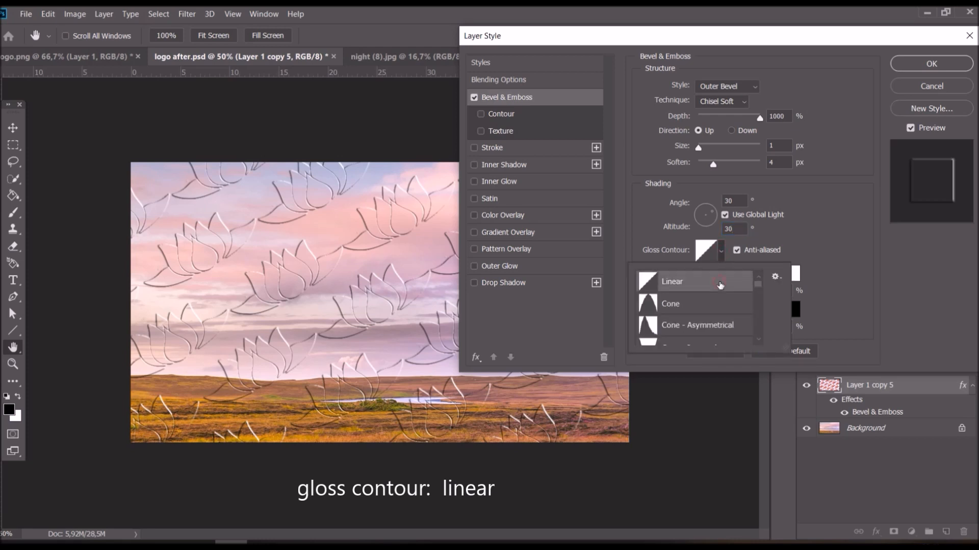
click(812, 252)
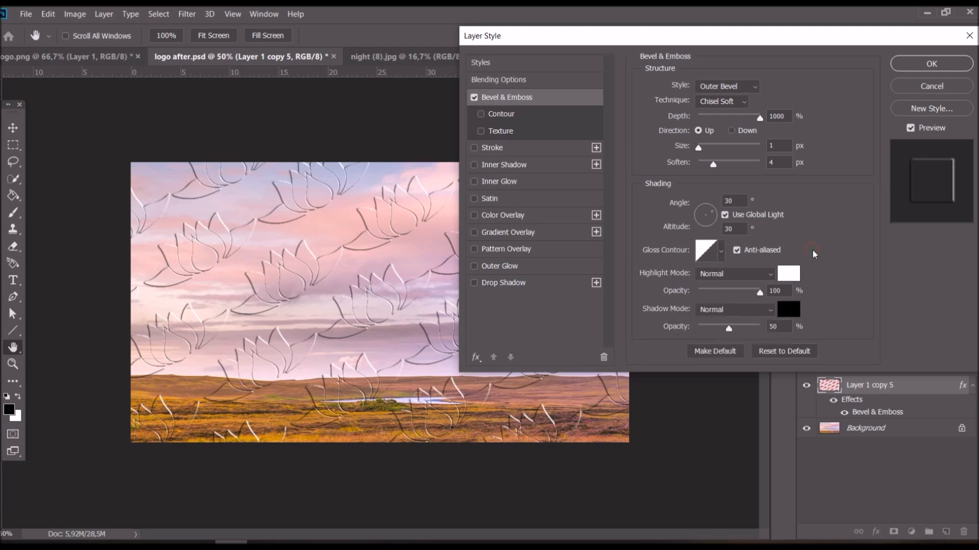
Set the bevel's highlight mode to Normal in white with 100% opacity.
click(775, 279)
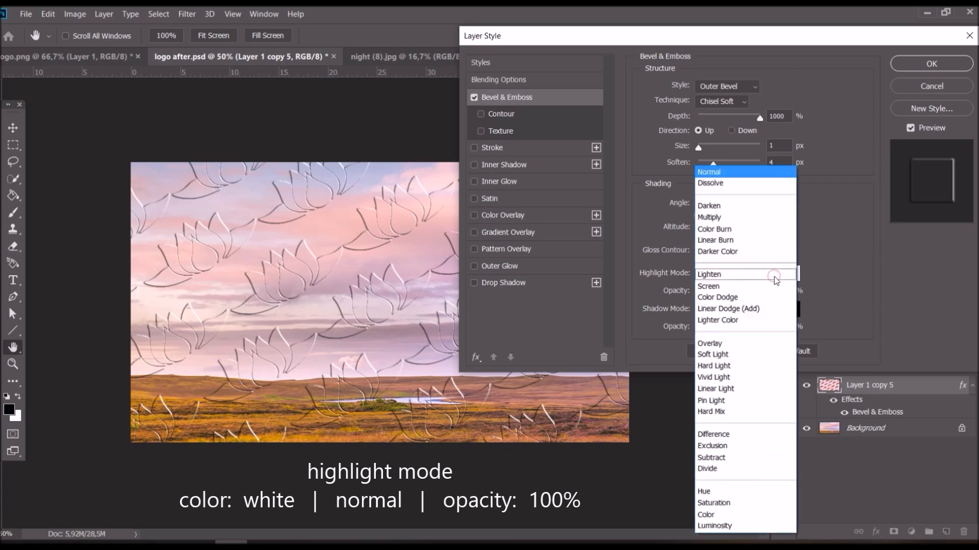
click(770, 173)
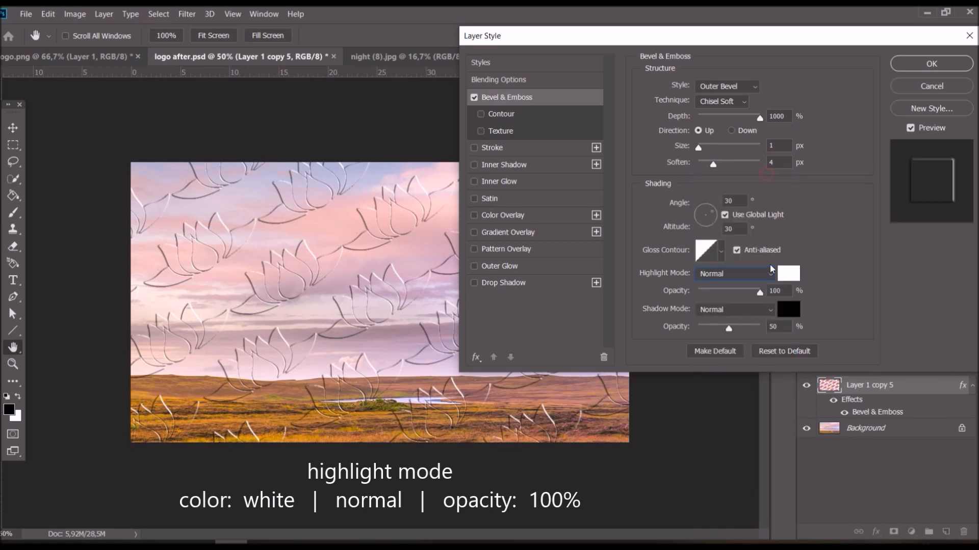
click(787, 287)
click(787, 289)
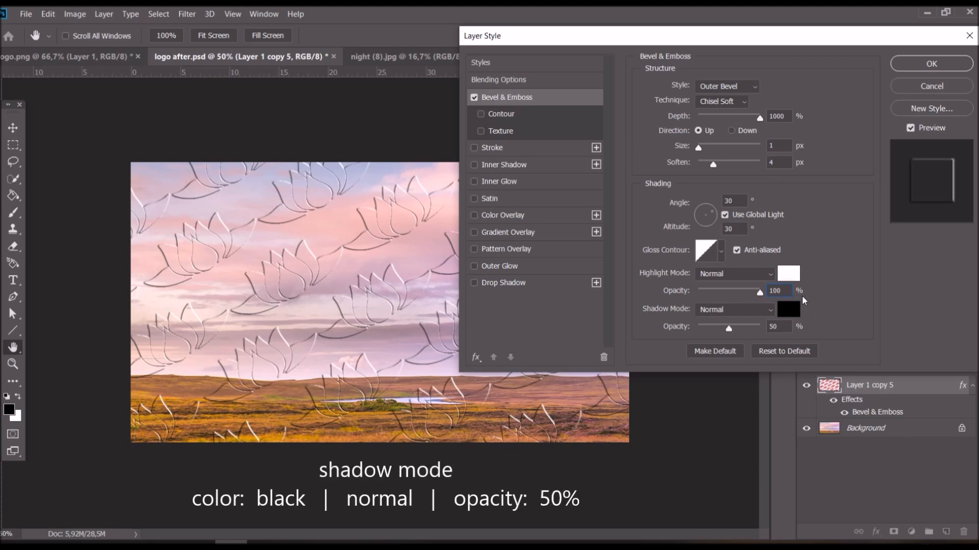
Set the bevel's shadow mode to Normal in black with 50% opacity and apply the layer style.
click(772, 310)
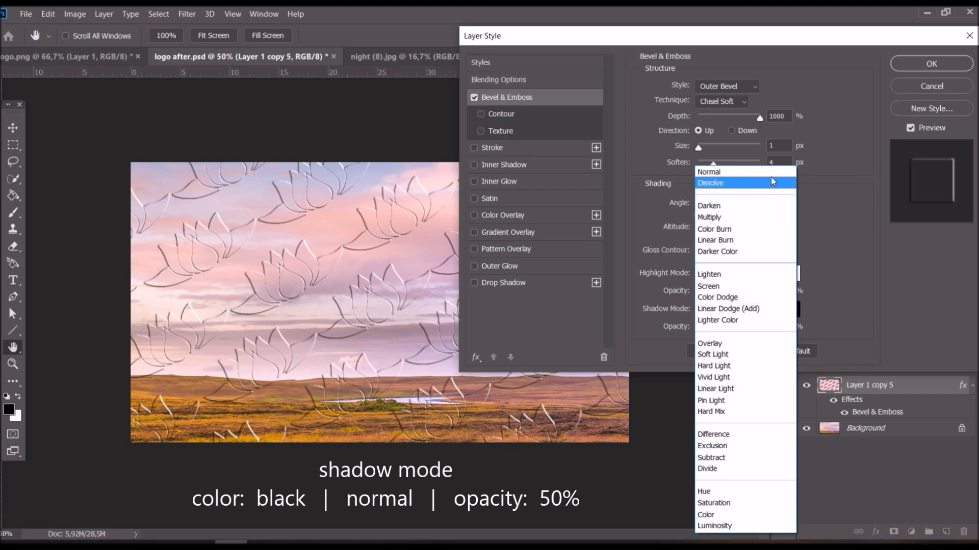
key(Escape)
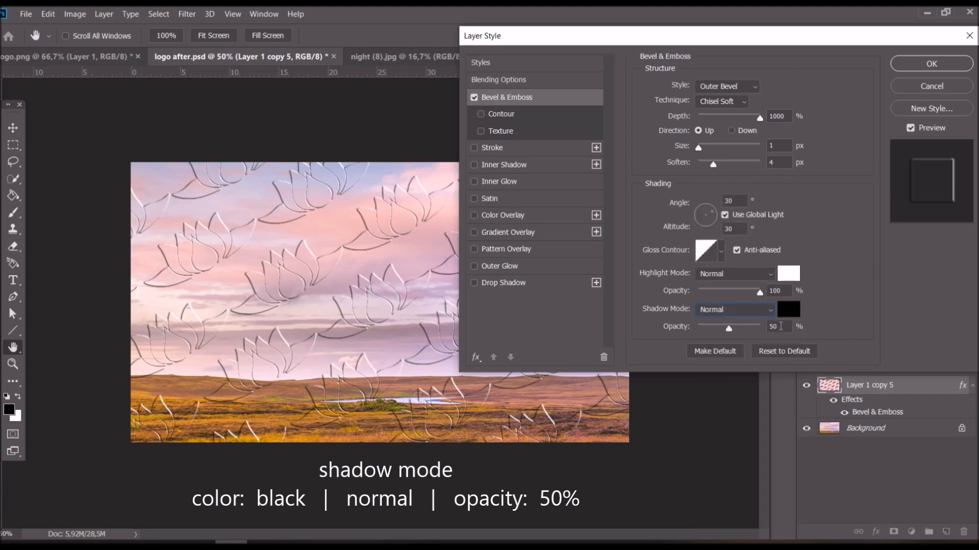
click(780, 326)
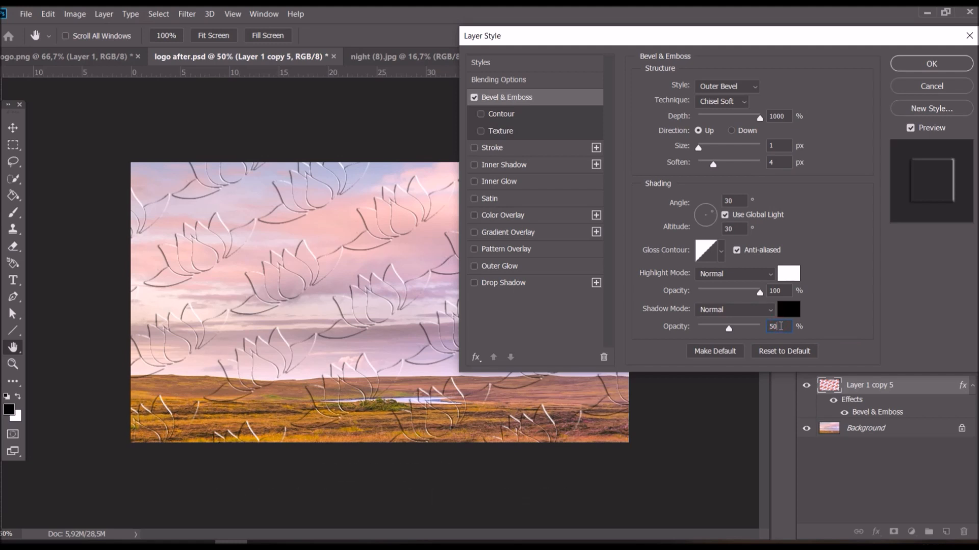
click(932, 64)
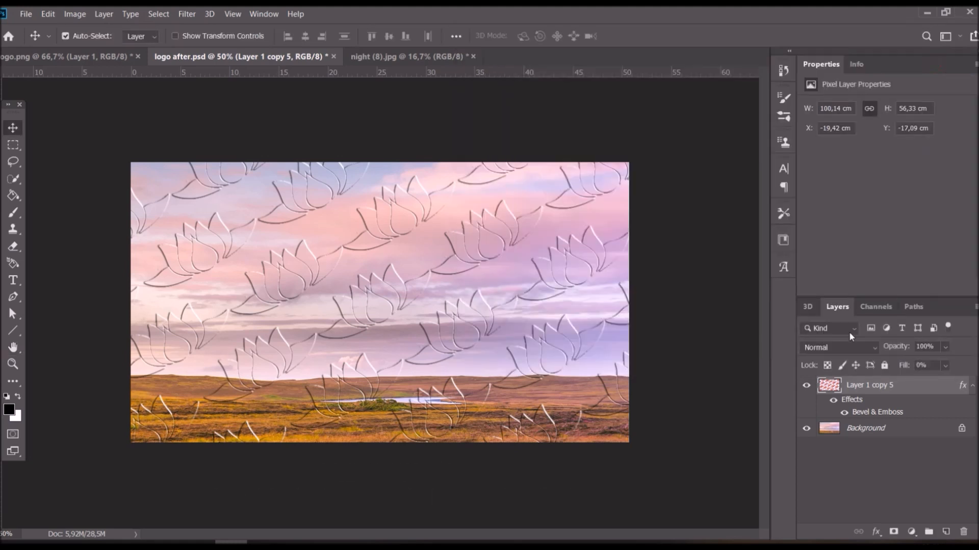
Compare the photo with the watermark hidden and shown, and copy the watermark layer into the night (8).jpg document.
click(805, 386)
click(806, 386)
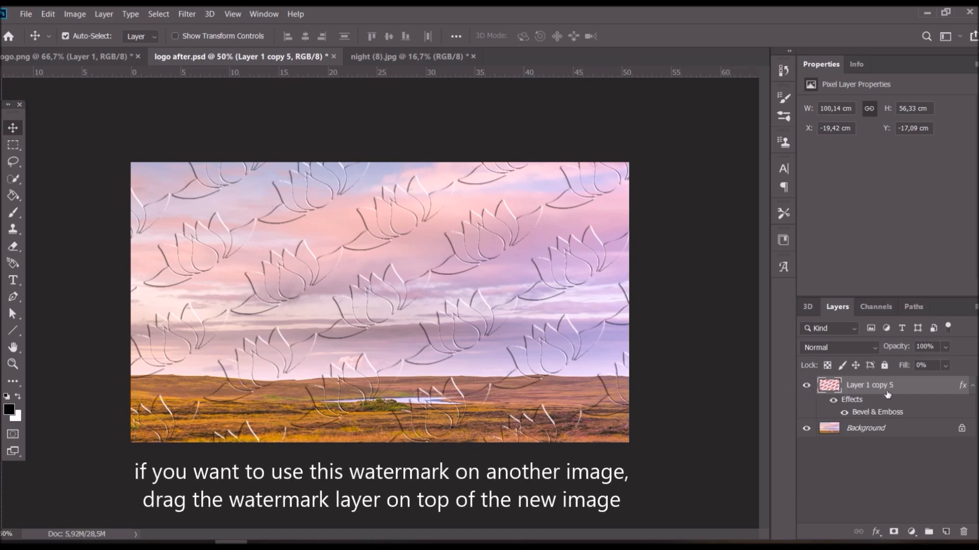
drag(903, 391, 407, 277)
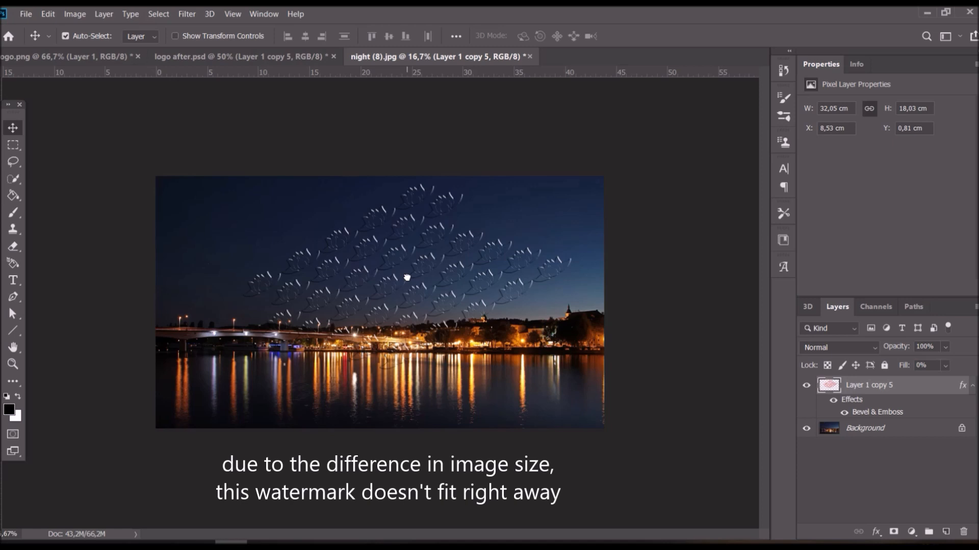
Enlarge the watermark layer to about 87.5 by 49.2 cm and position it so the pattern covers the whole night photo.
key(ctrl+t)
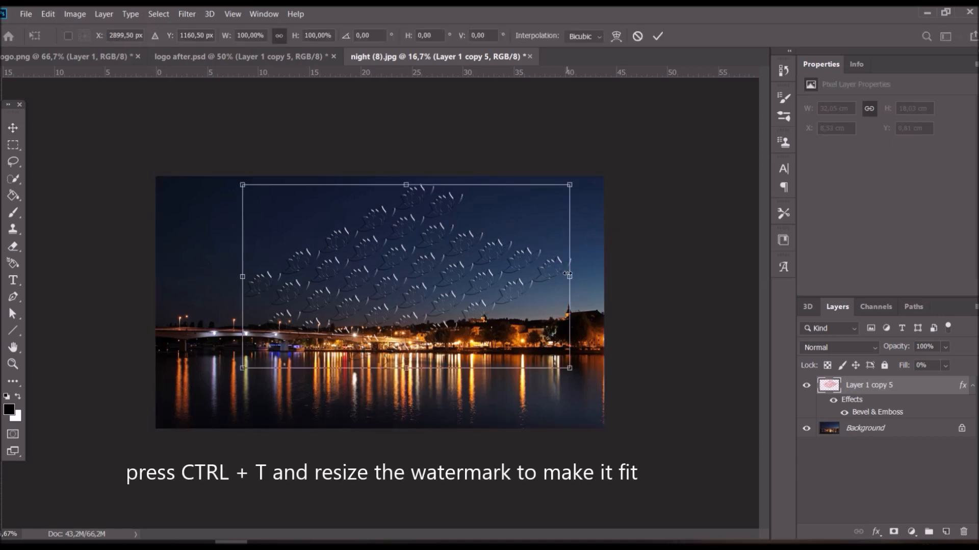
drag(568, 276, 653, 287)
drag(242, 276, 53, 327)
drag(653, 450, 754, 538)
key(ctrl+minus)
drag(392, 322, 381, 288)
drag(668, 426, 717, 479)
drag(398, 315, 375, 314)
drag(101, 122, 75, 106)
mouse_move(366, 297)
mouse_down()
mouse_move(372, 306)
mouse_move(385, 298)
mouse_up()
drag(723, 459, 746, 472)
drag(92, 104, 75, 91)
drag(376, 315, 375, 323)
click(657, 36)
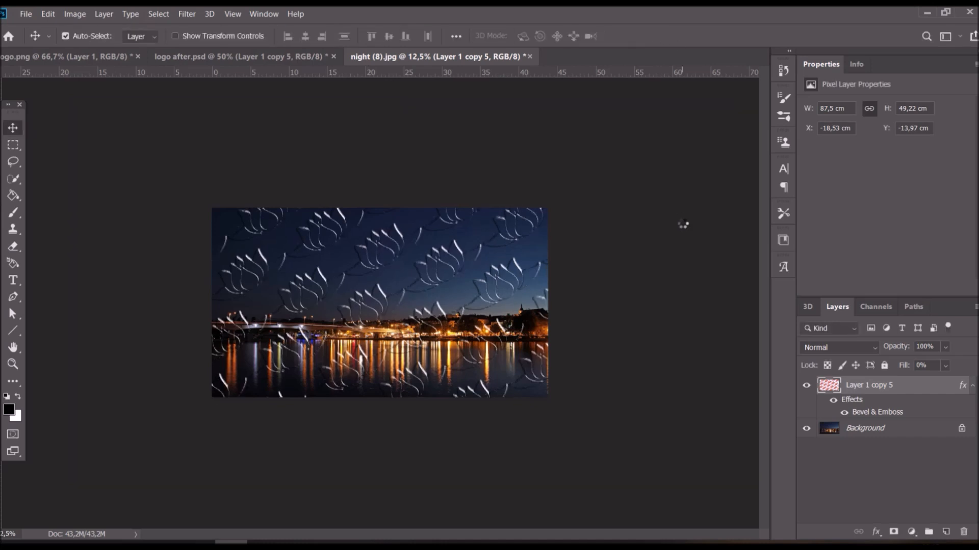
Examine the watermark on the night photo up close and compare the image with the watermark layer hidden and shown.
key(ctrl+plus)
key(ctrl+plus)
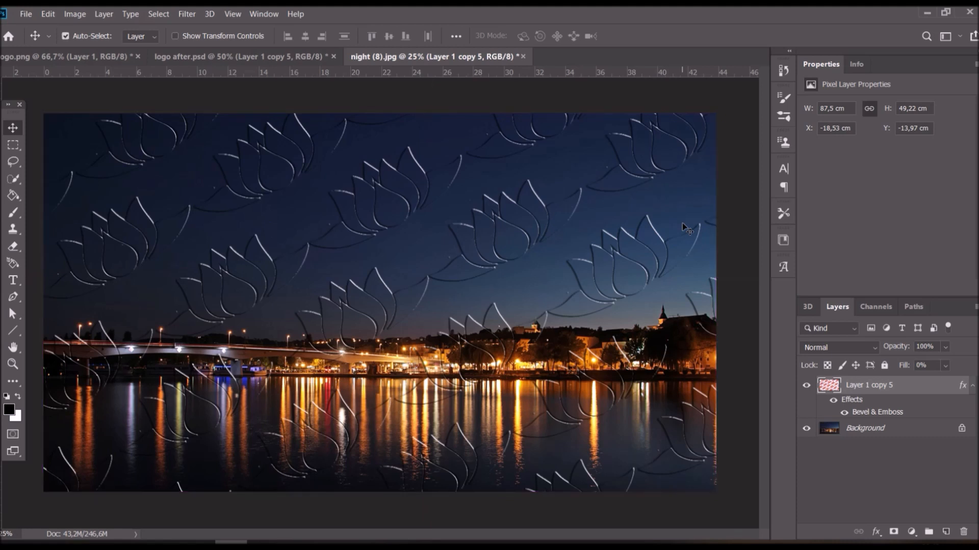
key(ctrl+minus)
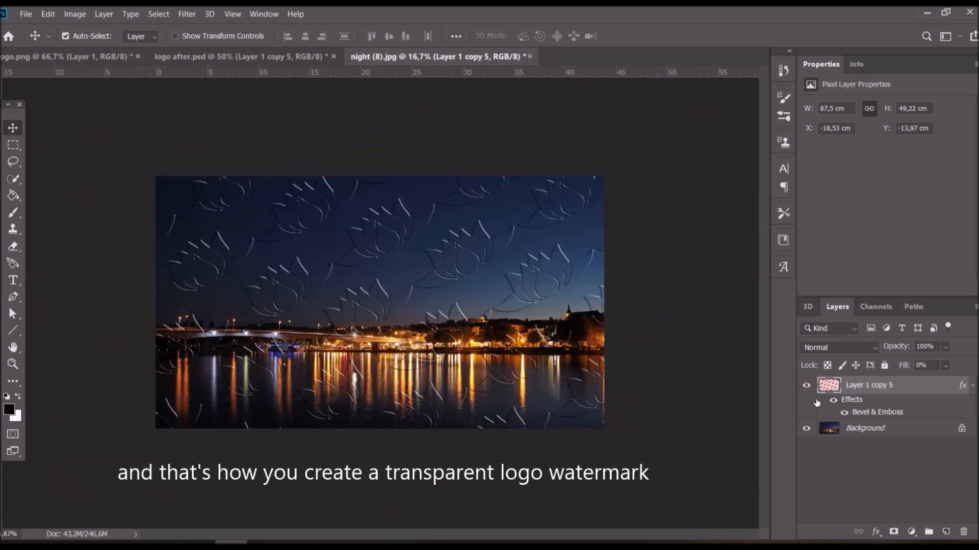
click(807, 386)
click(807, 386)
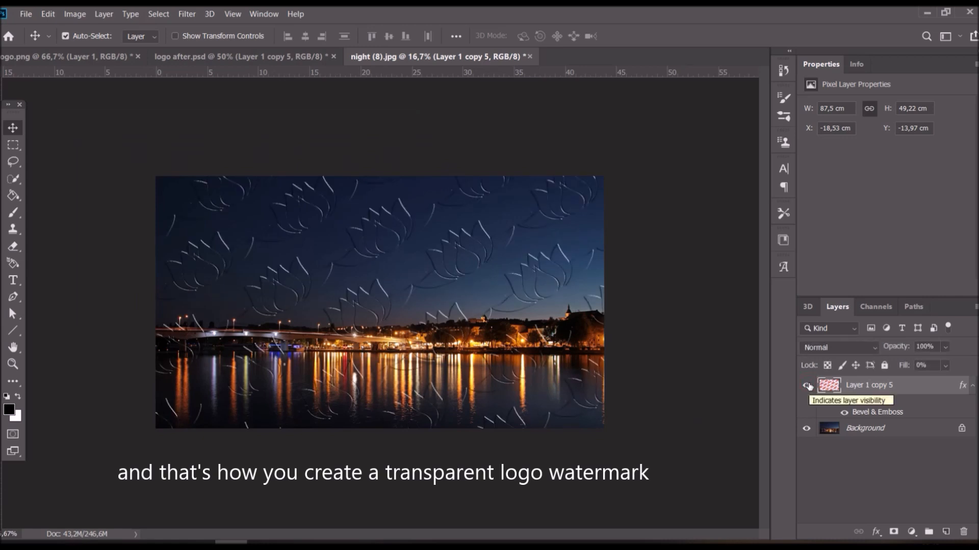